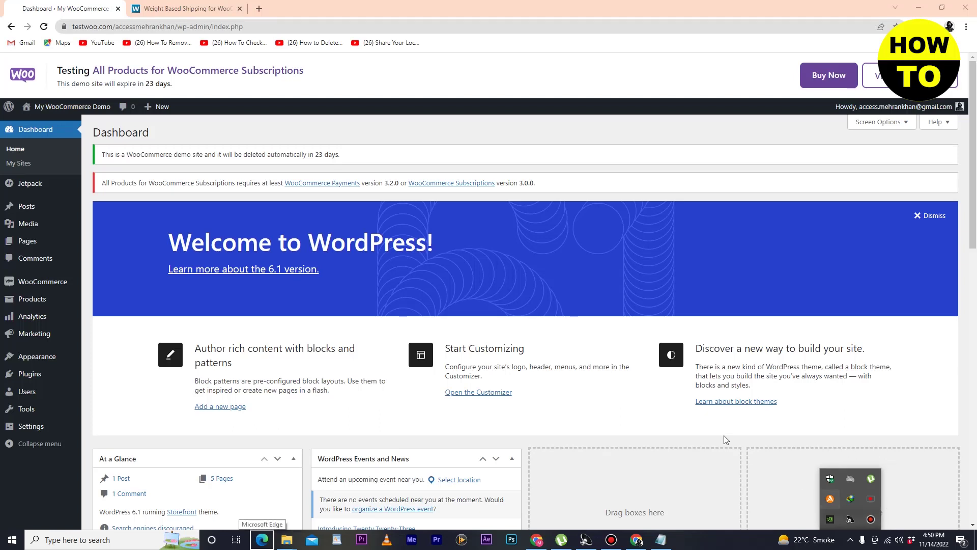
Open the installed plugins list and search it for WEIGHT.
{"action": "left_click", "coordinate": [668, 199]}
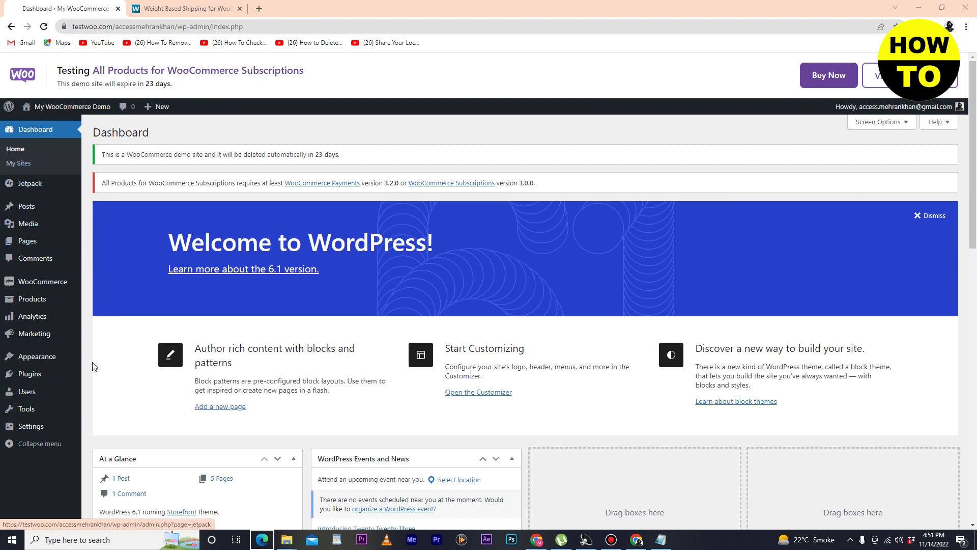
{"action": "left_click", "coordinate": [29, 379]}
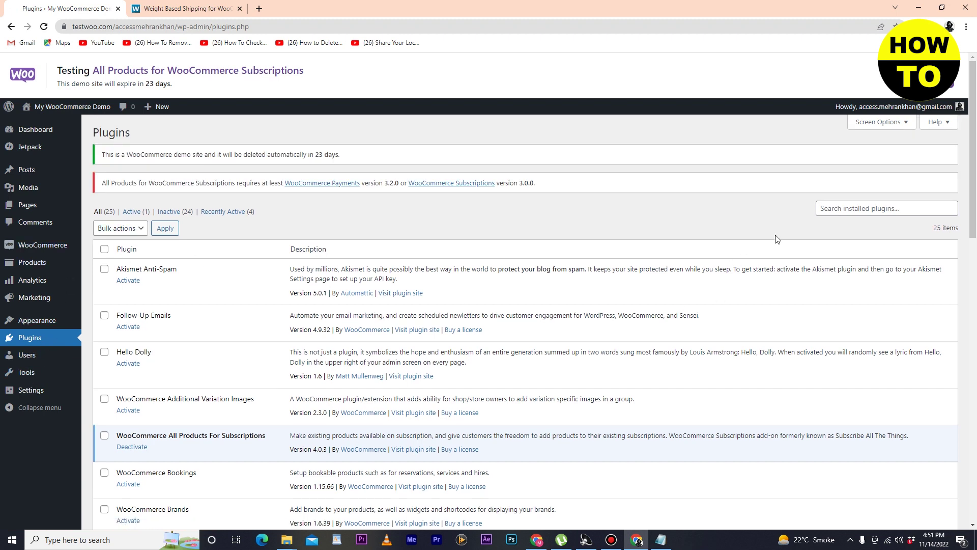
{"action": "left_click", "coordinate": [831, 208]}
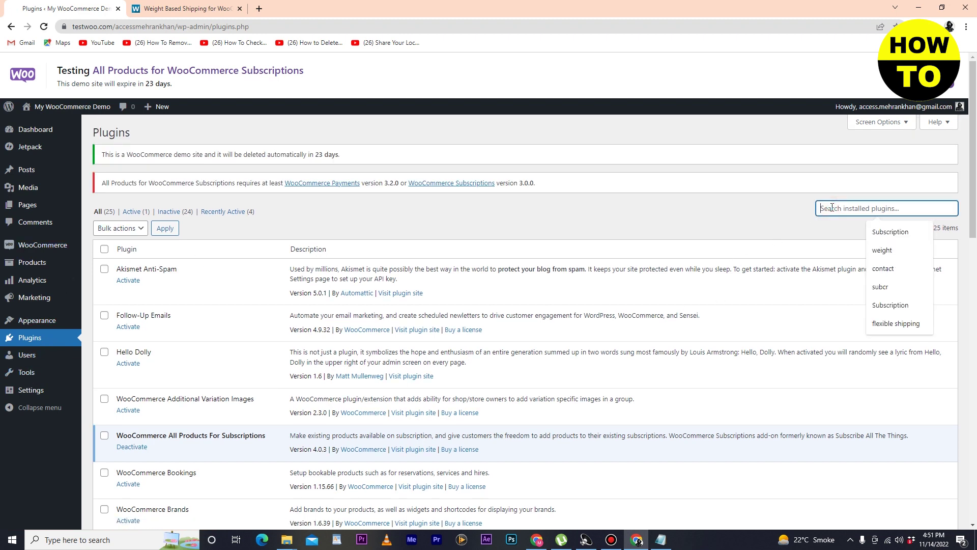
{"action": "type", "text": "WEIGHT"}
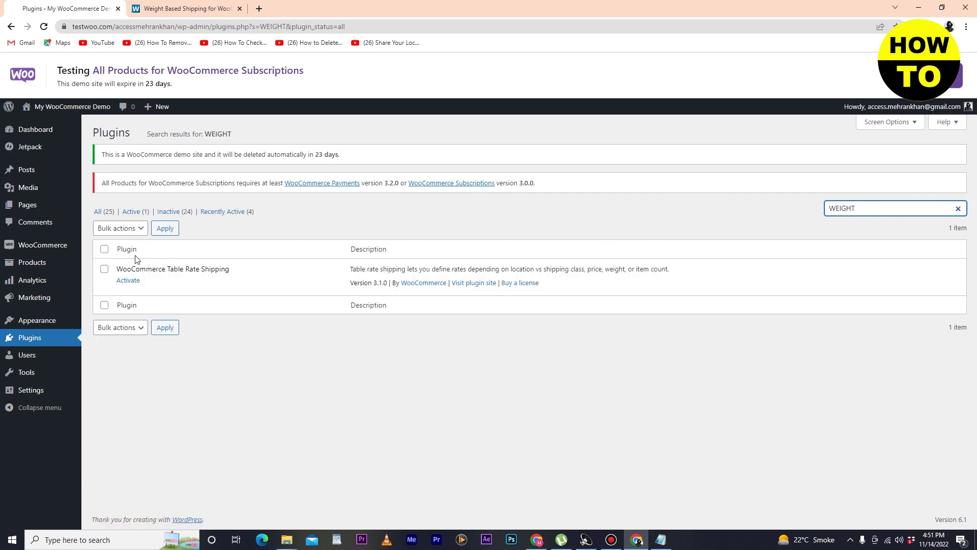
Activate the WooCommerce Table Rate Shipping plugin found by the search.
{"action": "left_click", "coordinate": [105, 251]}
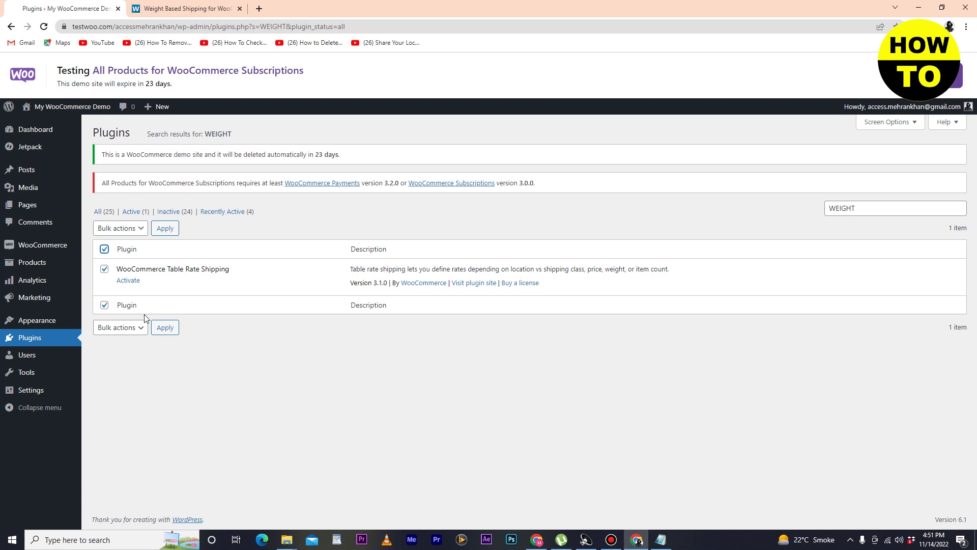
{"action": "left_click", "coordinate": [164, 334]}
{"action": "left_click", "coordinate": [127, 283]}
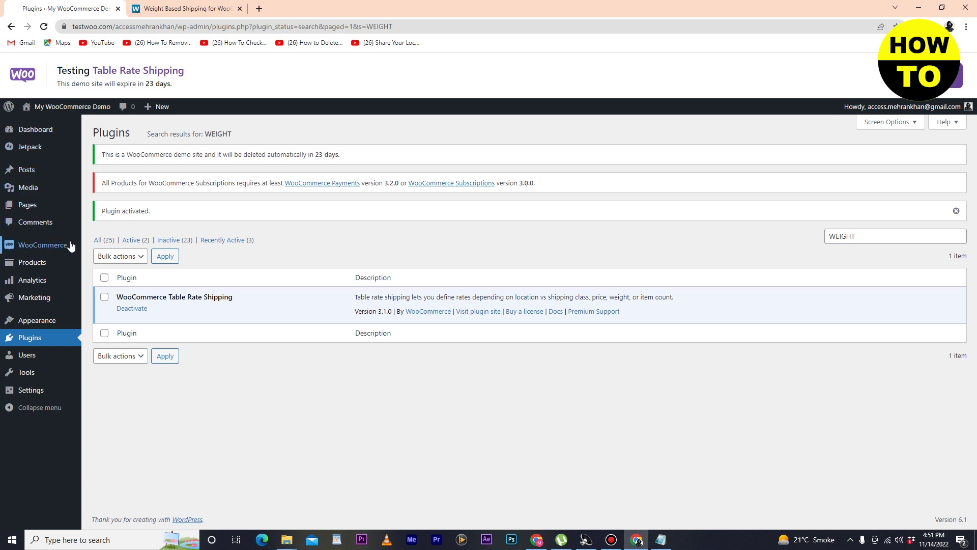
Return to the WordPress admin dashboard.
{"action": "left_click", "coordinate": [56, 159]}
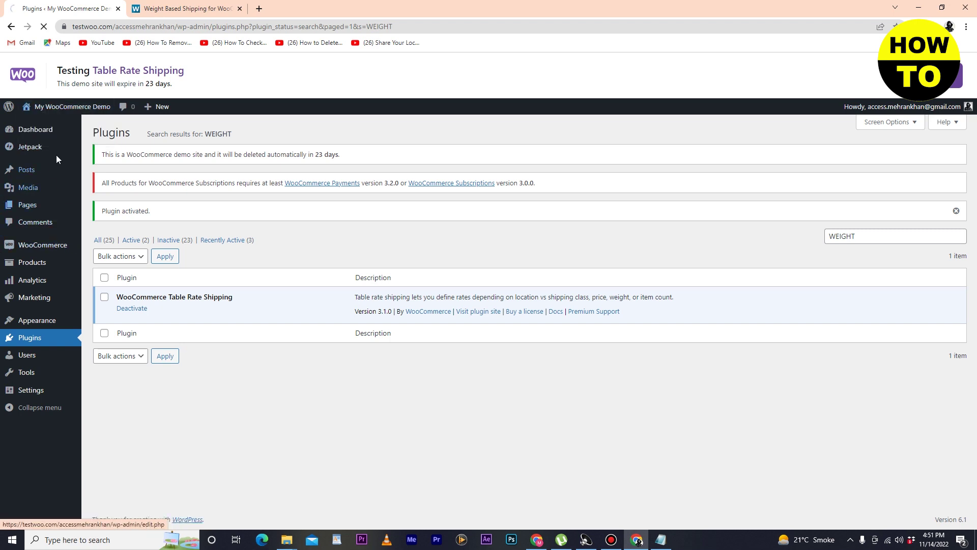
{"action": "left_click", "coordinate": [12, 26]}
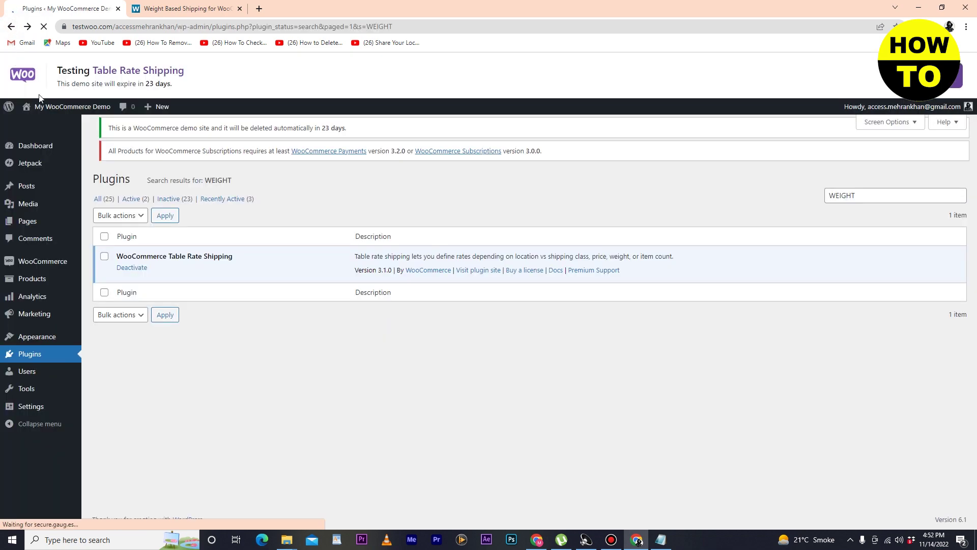
{"action": "left_click", "coordinate": [36, 131]}
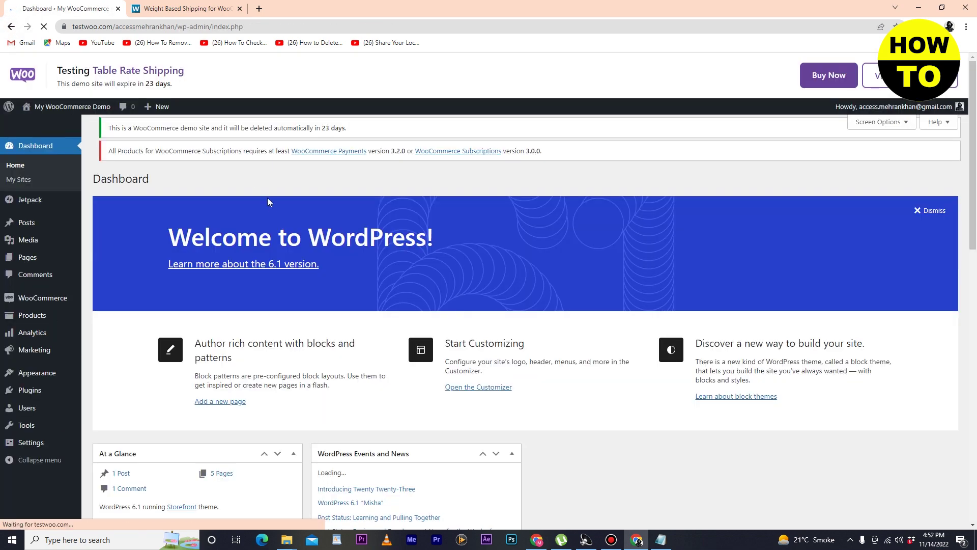
{"action": "scroll", "coordinate": [121, 288], "scroll_direction": "down", "scroll_amount": 2}
{"action": "scroll", "coordinate": [121, 292], "scroll_direction": "down", "scroll_amount": 2}
Open the WooCommerce settings and look through the general store address and selling options.
{"action": "mouse_move", "coordinate": [31, 392]}
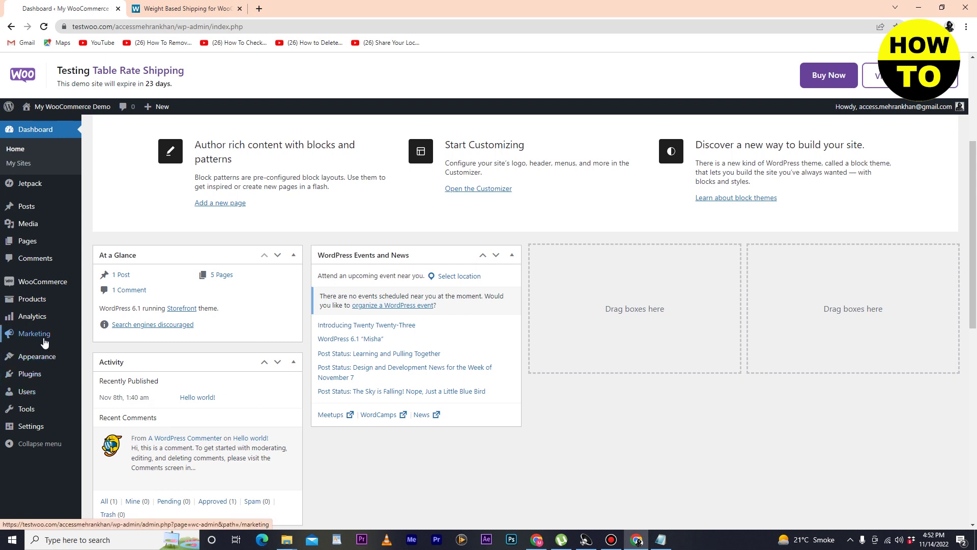
{"action": "mouse_move", "coordinate": [38, 285]}
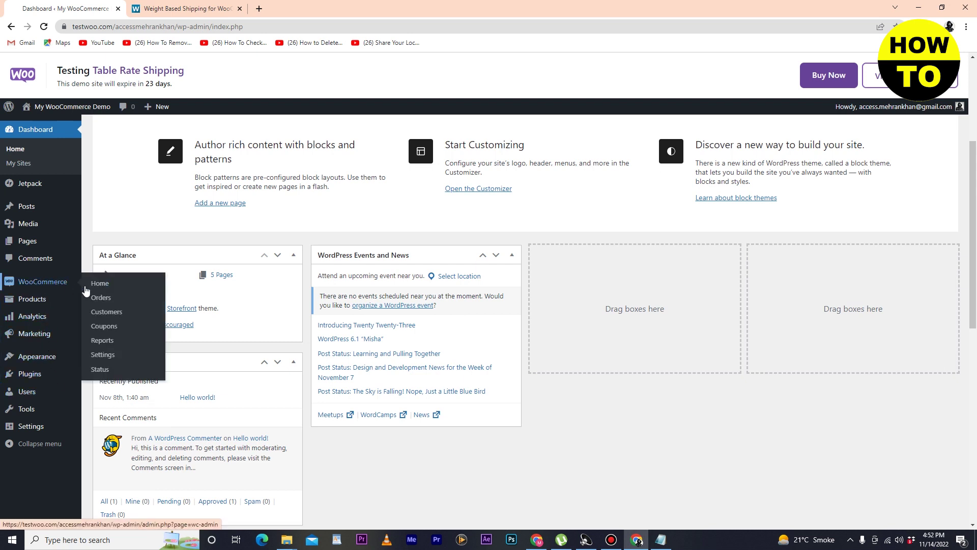
{"action": "left_click", "coordinate": [101, 355]}
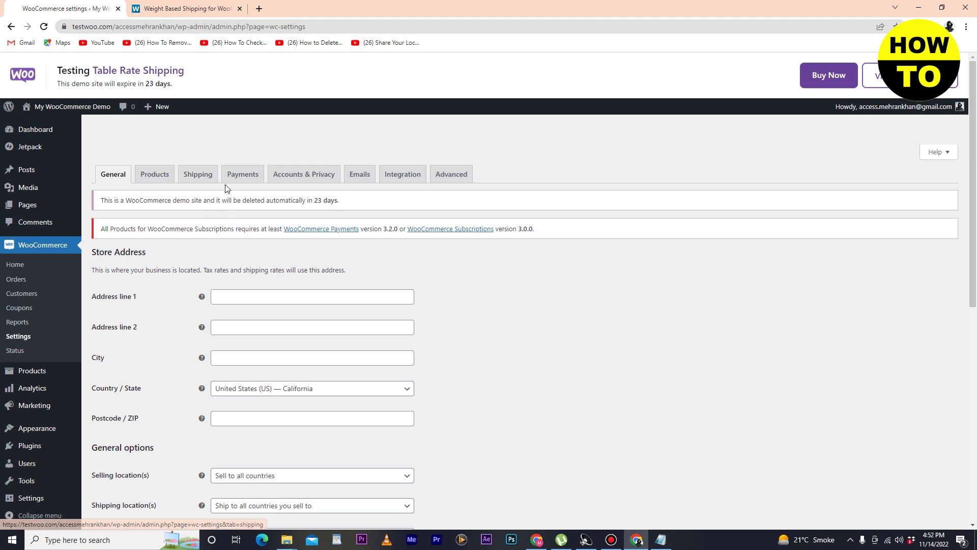
{"action": "scroll", "coordinate": [136, 321], "scroll_direction": "down", "scroll_amount": 2}
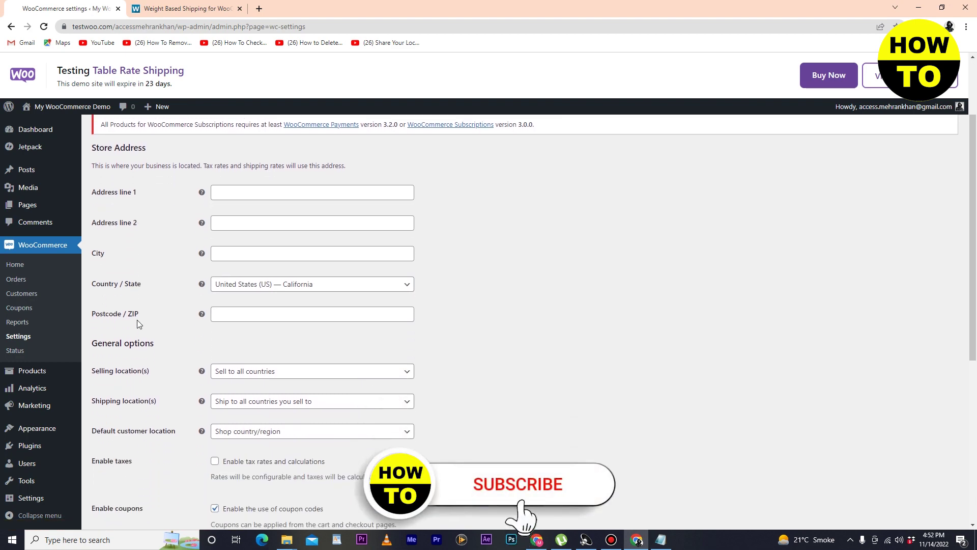
{"action": "scroll", "coordinate": [136, 324], "scroll_direction": "down", "scroll_amount": 5}
{"action": "scroll", "coordinate": [136, 324], "scroll_direction": "up", "scroll_amount": 7}
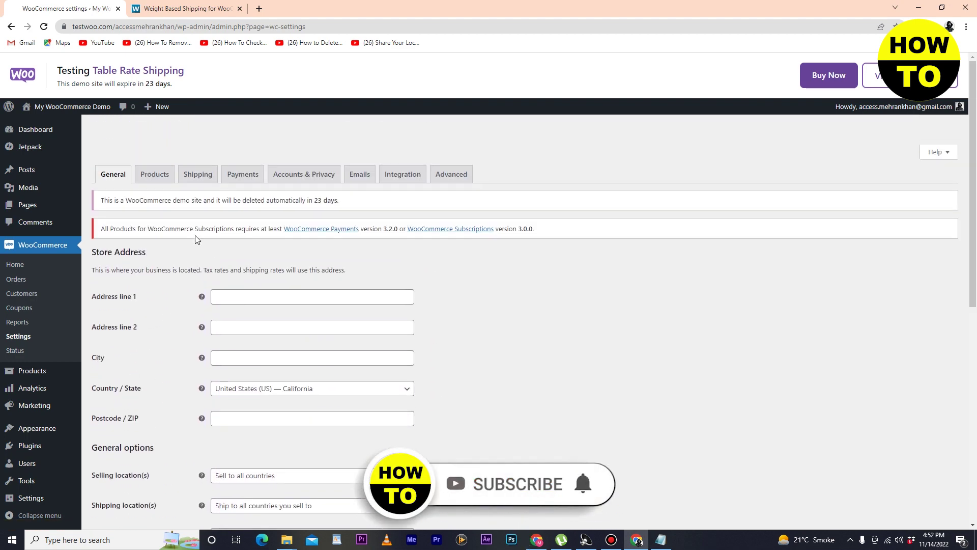
Open the WooCommerce shipping settings and review the explanation of shipping zones.
{"action": "left_click", "coordinate": [199, 174]}
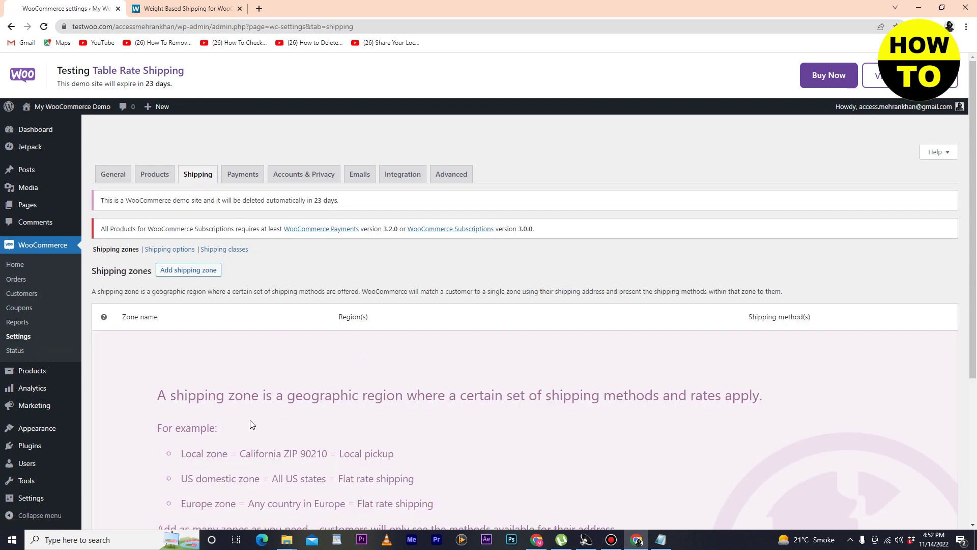
{"action": "scroll", "coordinate": [250, 423], "scroll_direction": "down", "scroll_amount": 3}
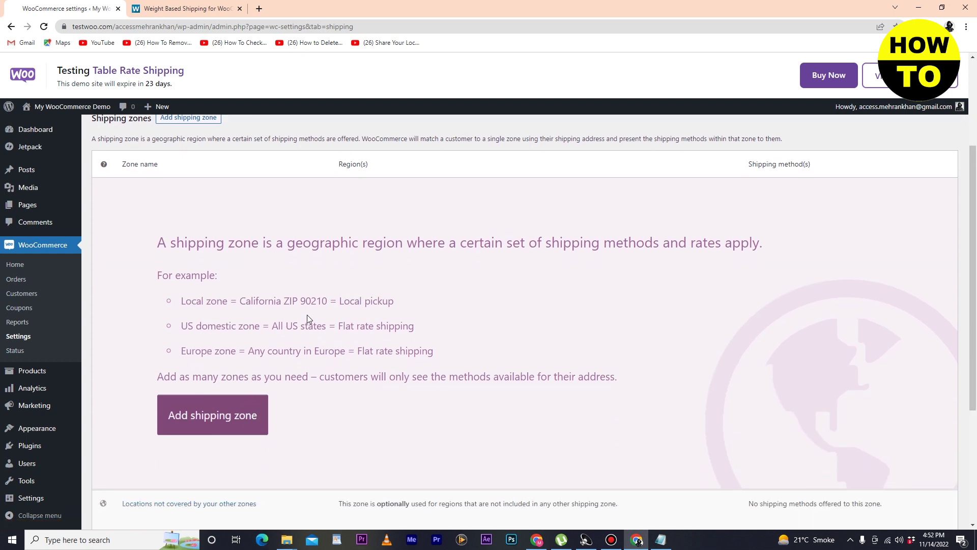
{"action": "scroll", "coordinate": [251, 321], "scroll_direction": "up", "scroll_amount": 2}
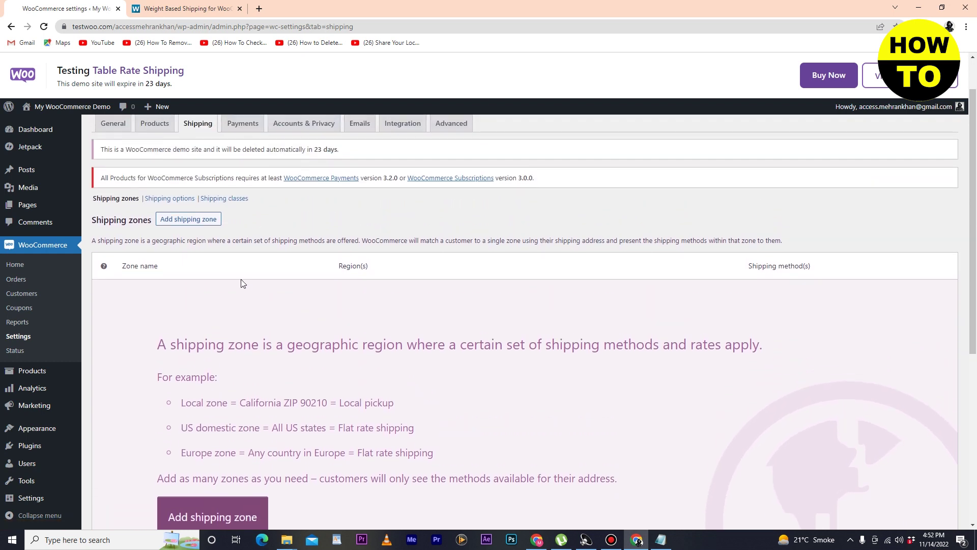
{"action": "scroll", "coordinate": [262, 395], "scroll_direction": "down", "scroll_amount": 2}
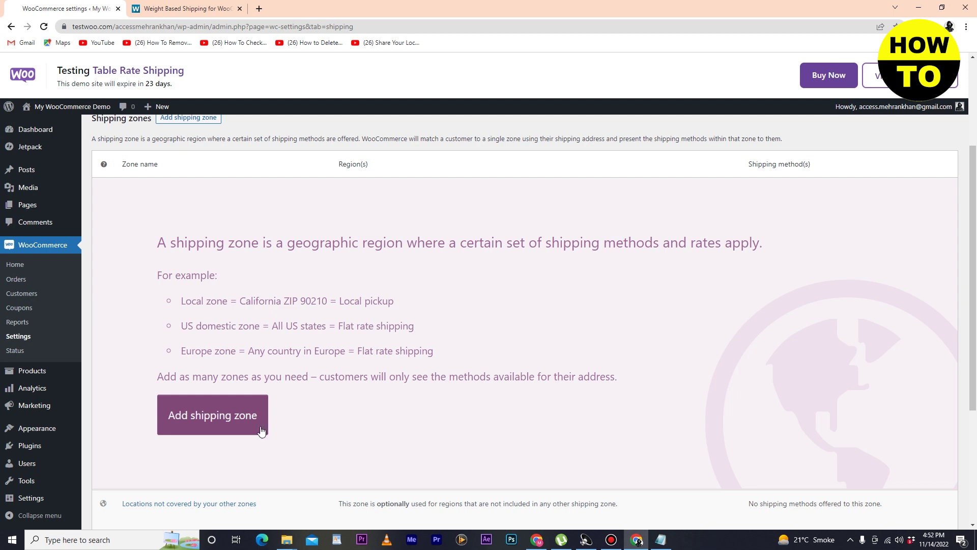
Start a new shipping zone and enter jOHARABAD as its zone name.
{"action": "left_click", "coordinate": [227, 415]}
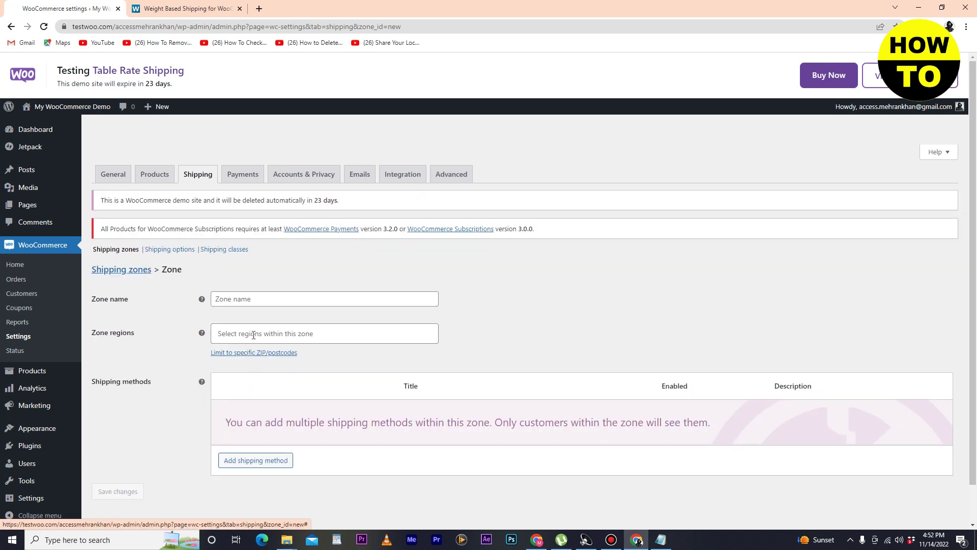
{"action": "left_click", "coordinate": [253, 302]}
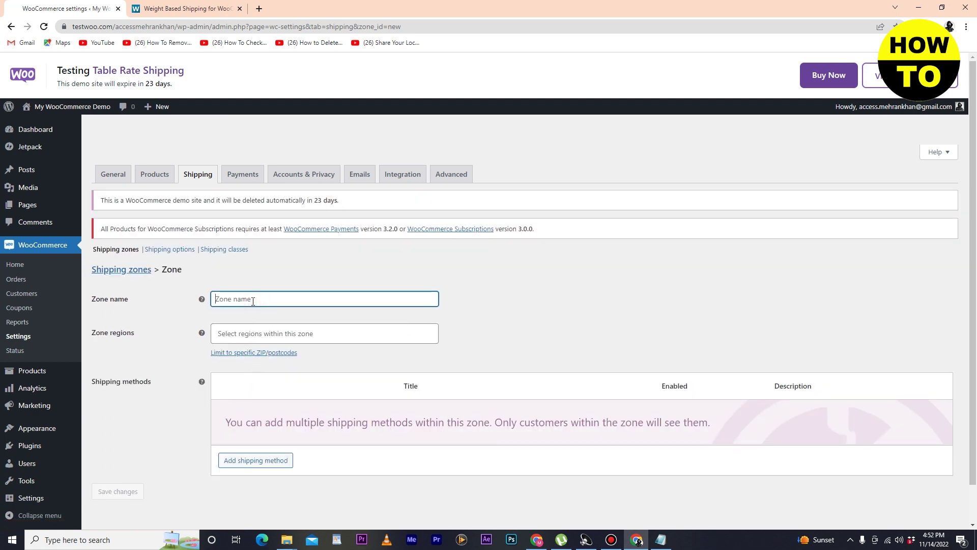
{"action": "type", "text": "jOHARABAD"}
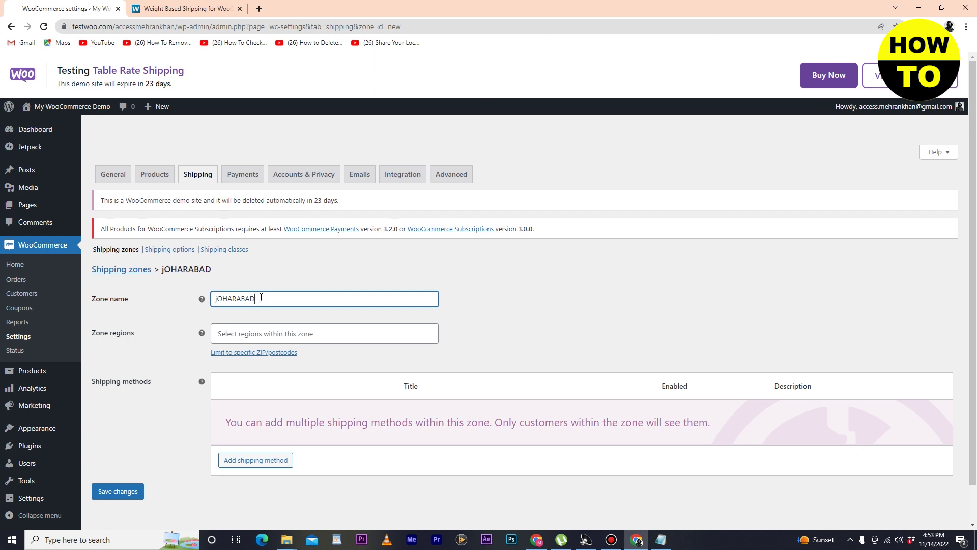
{"action": "left_click", "coordinate": [554, 321]}
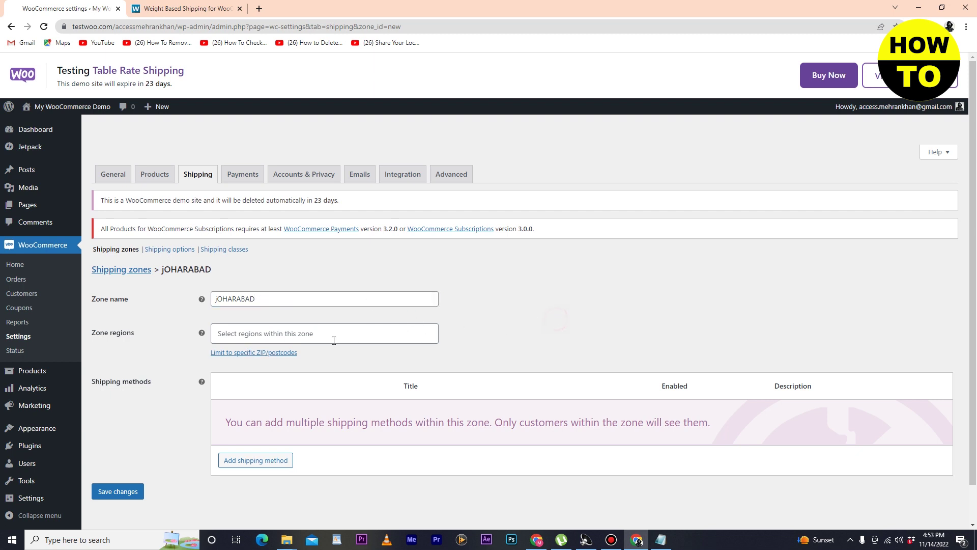
Search the zone regions for PUNJ and assign Punjab, Pakistan to the new zone.
{"action": "left_click", "coordinate": [280, 337]}
{"action": "scroll", "coordinate": [249, 410], "scroll_direction": "down", "scroll_amount": 1}
{"action": "scroll", "coordinate": [254, 402], "scroll_direction": "up", "scroll_amount": 2}
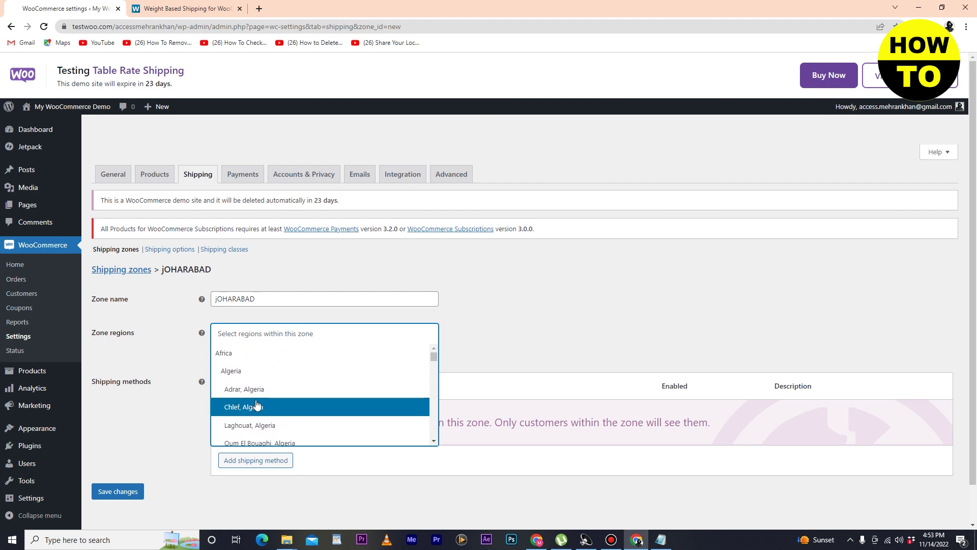
{"action": "left_click", "coordinate": [275, 331]}
{"action": "left_click", "coordinate": [274, 332]}
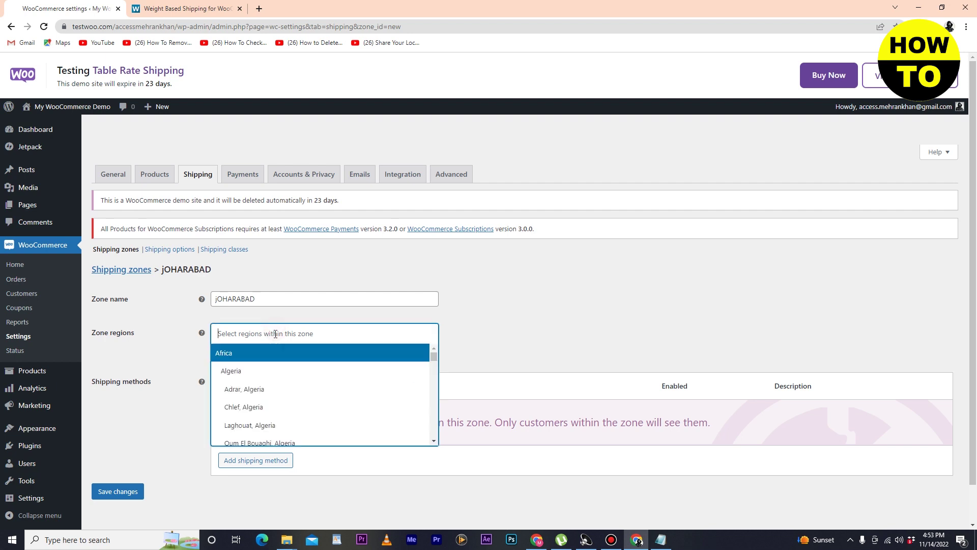
{"action": "type", "text": "PUNJ"}
{"action": "left_click", "coordinate": [249, 372]}
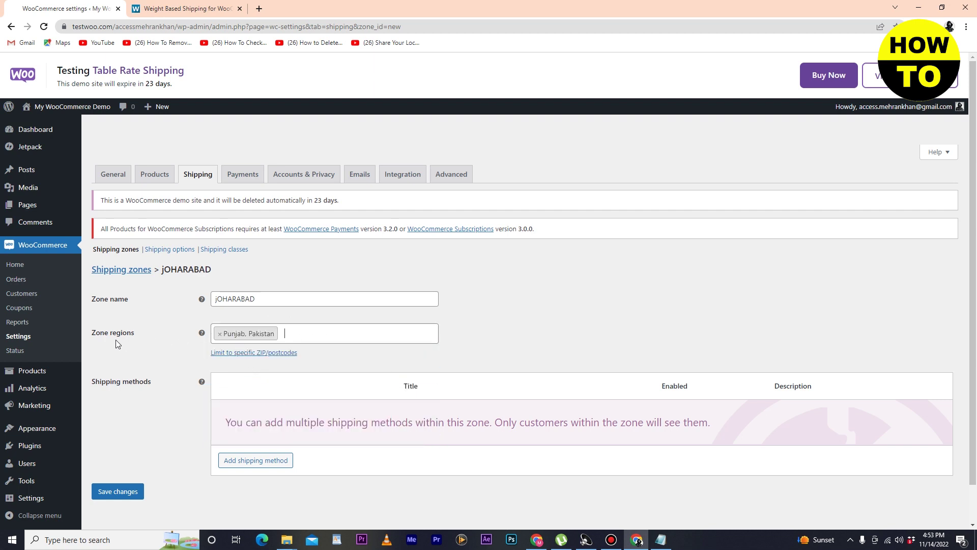
Add the Flat rate shipping method to the jOHARABAD zone.
{"action": "scroll", "coordinate": [136, 366], "scroll_direction": "down", "scroll_amount": 1}
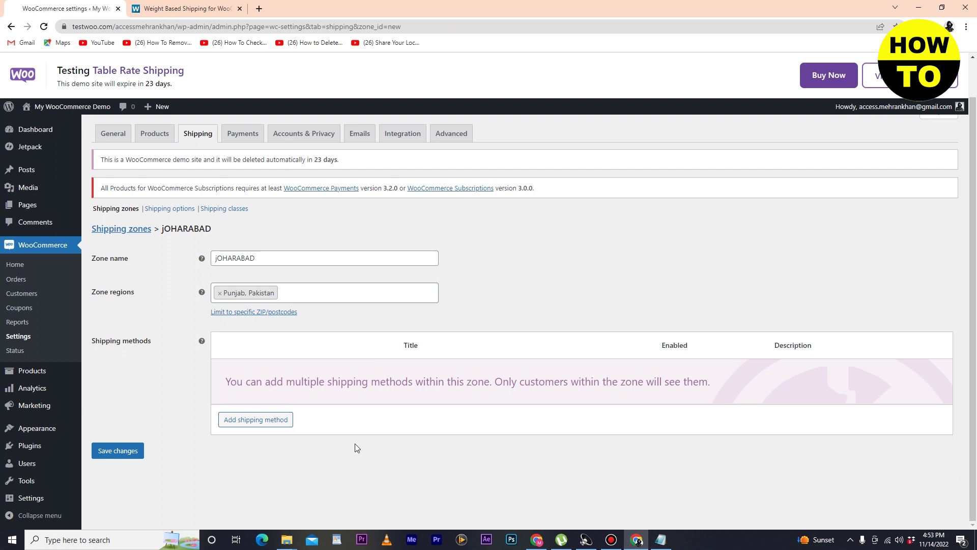
{"action": "left_click", "coordinate": [279, 423]}
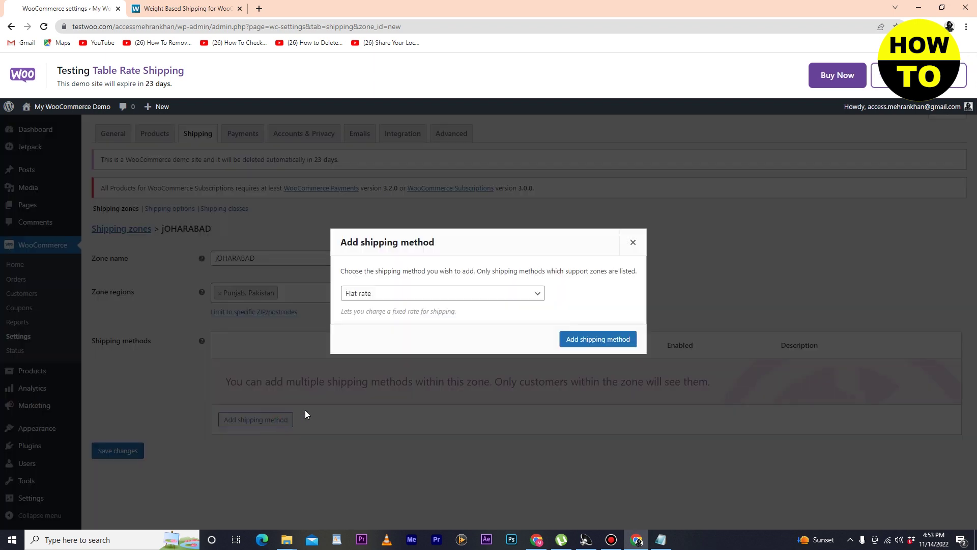
{"action": "left_click", "coordinate": [579, 340]}
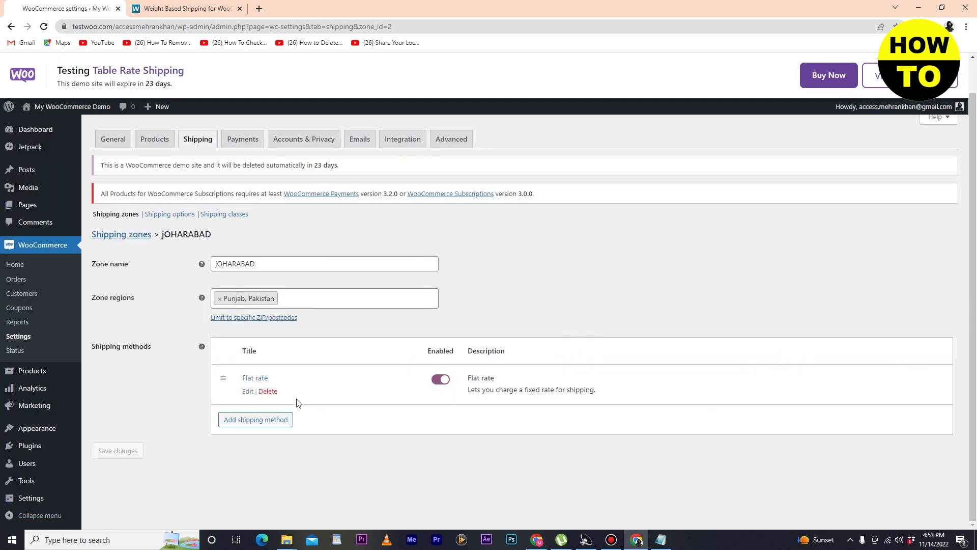
Examine the Flat rate method's tax status and cost settings, then close them without saving.
{"action": "left_click", "coordinate": [247, 392]}
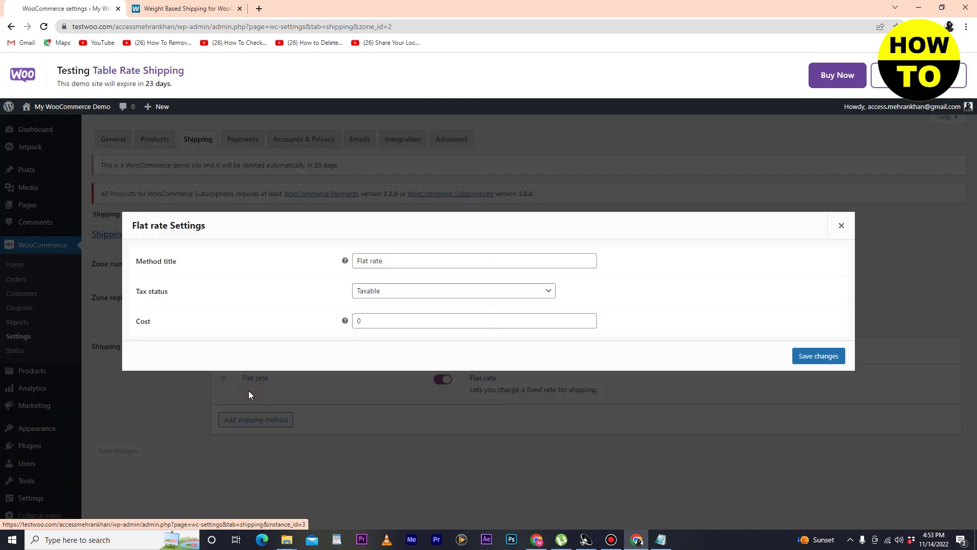
{"action": "left_click", "coordinate": [404, 294]}
{"action": "left_click", "coordinate": [405, 294]}
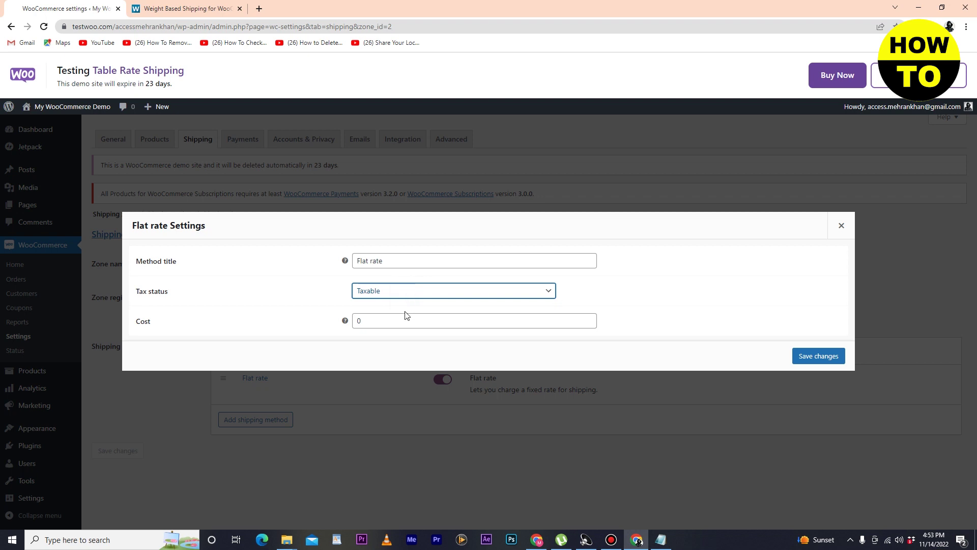
{"action": "left_click", "coordinate": [405, 319]}
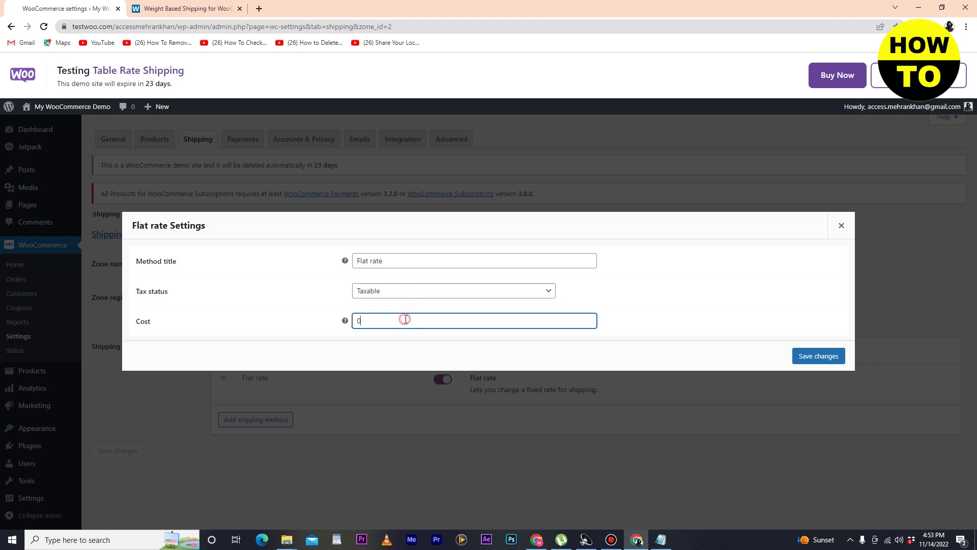
{"action": "left_click", "coordinate": [841, 225]}
Add the Table rates shipping method to the jOHARABAD zone.
{"action": "left_click", "coordinate": [260, 425]}
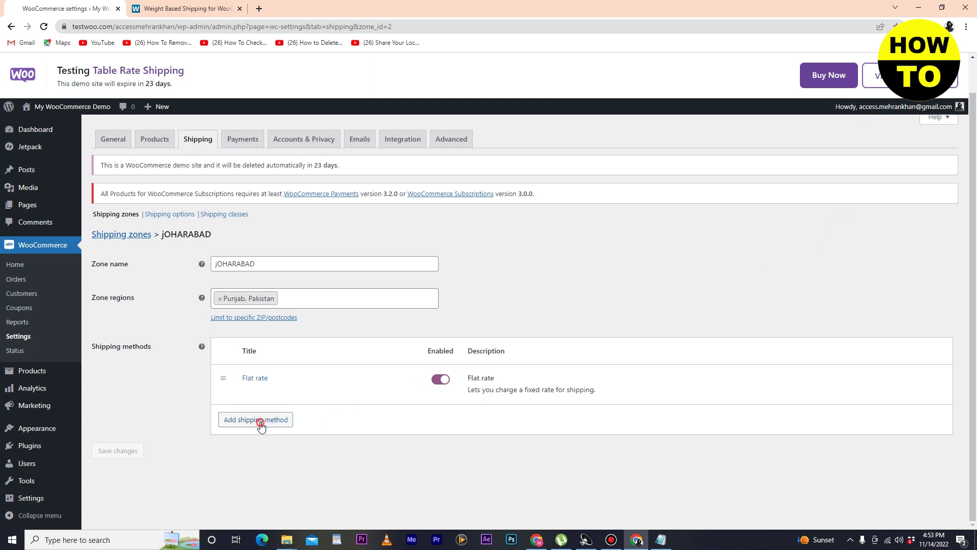
{"action": "left_click", "coordinate": [397, 293]}
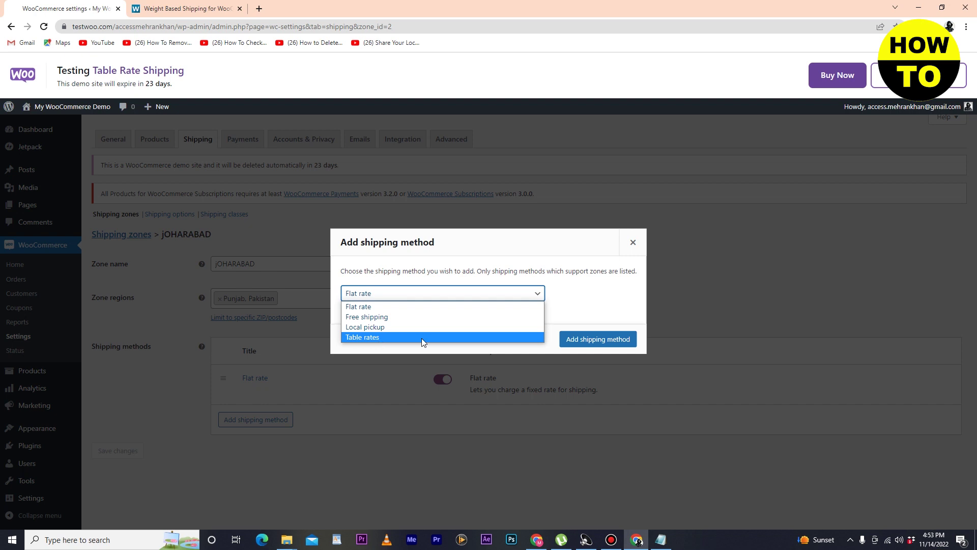
{"action": "left_click", "coordinate": [370, 337]}
{"action": "left_click", "coordinate": [581, 344]}
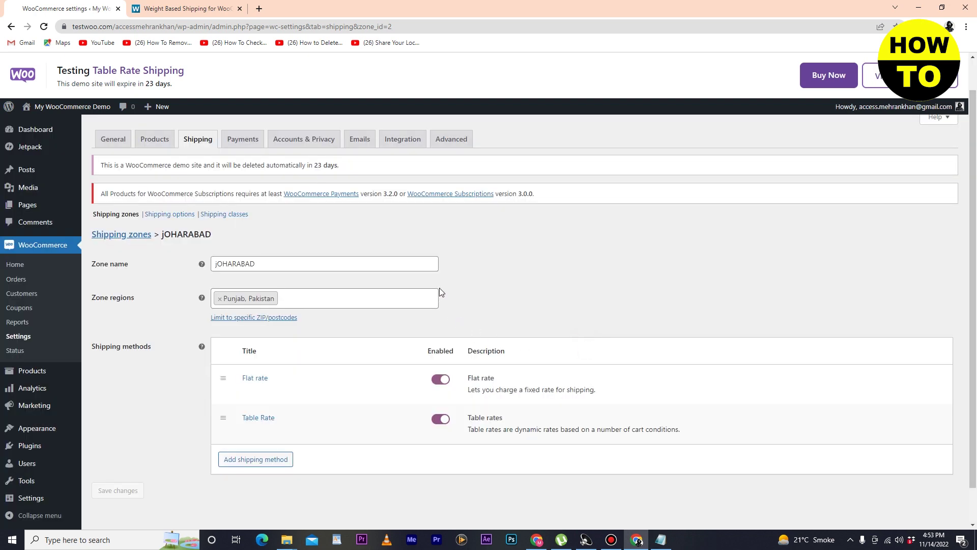
{"action": "mouse_move", "coordinate": [463, 425]}
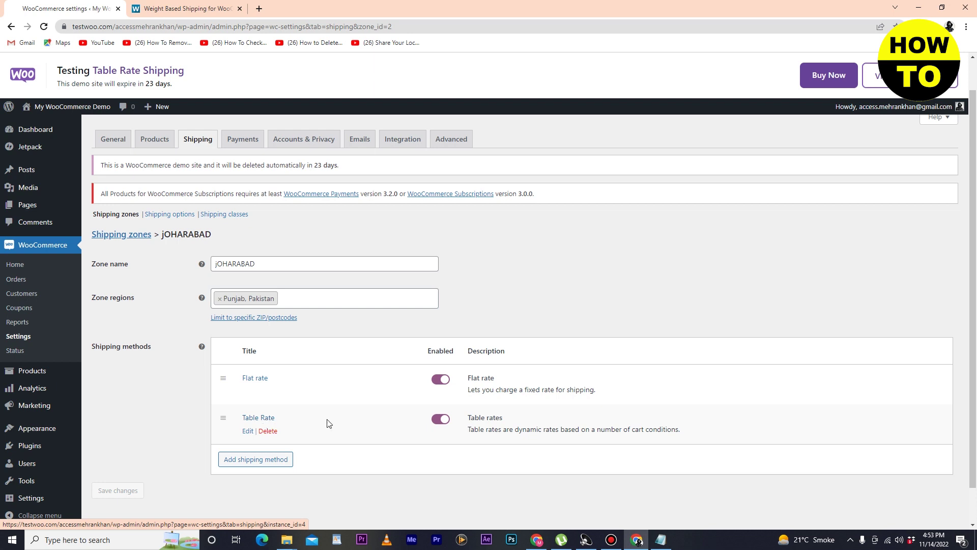
Open the Table Rate method of the jOHARABAD zone for editing and set its method title to wEIGHT.
{"action": "left_click", "coordinate": [247, 431]}
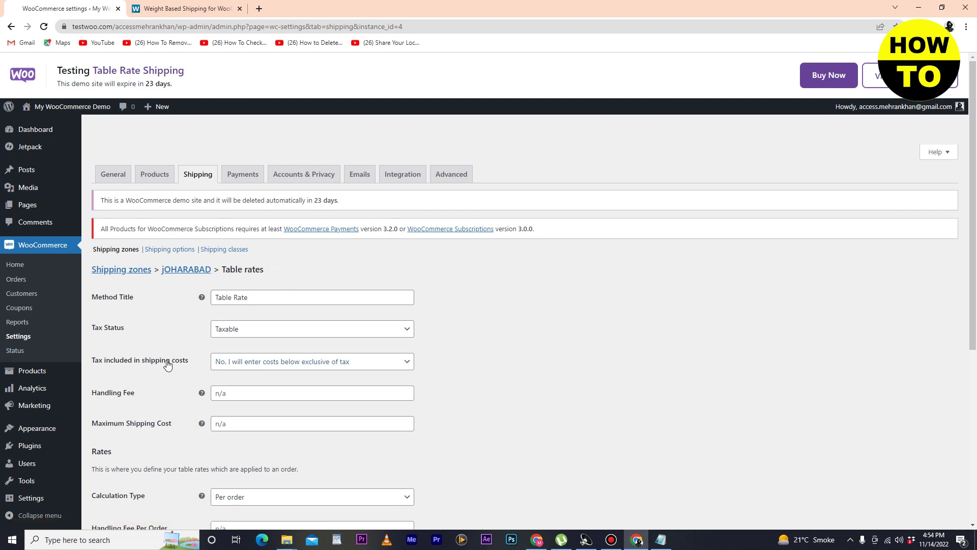
{"action": "left_click_drag", "start_coordinate": [250, 299], "coordinate": [203, 300]}
{"action": "type", "text": "wEIGHT"}
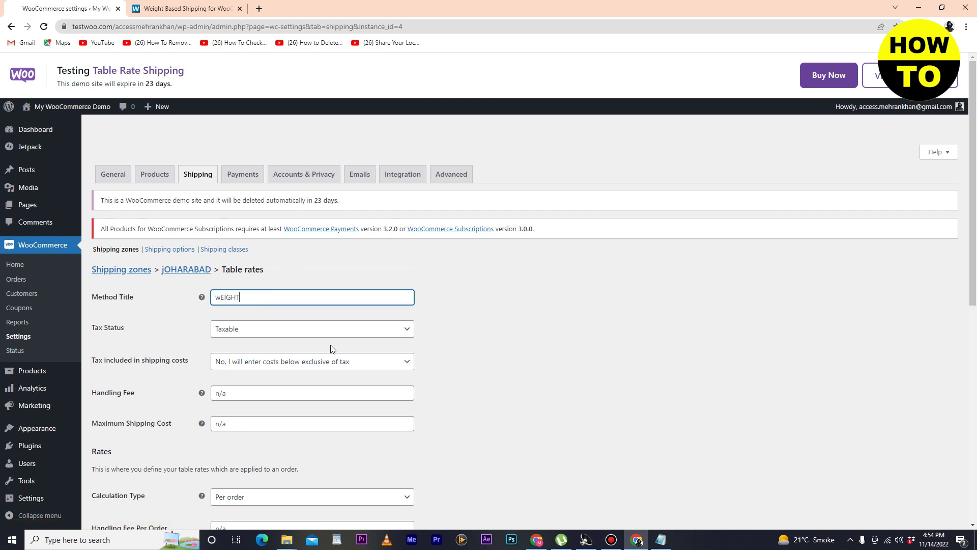
Keep the method taxable with costs exclusive of tax, and set the handling fee to 9 and the maximum shipping cost to 80.
{"action": "left_click", "coordinate": [285, 335]}
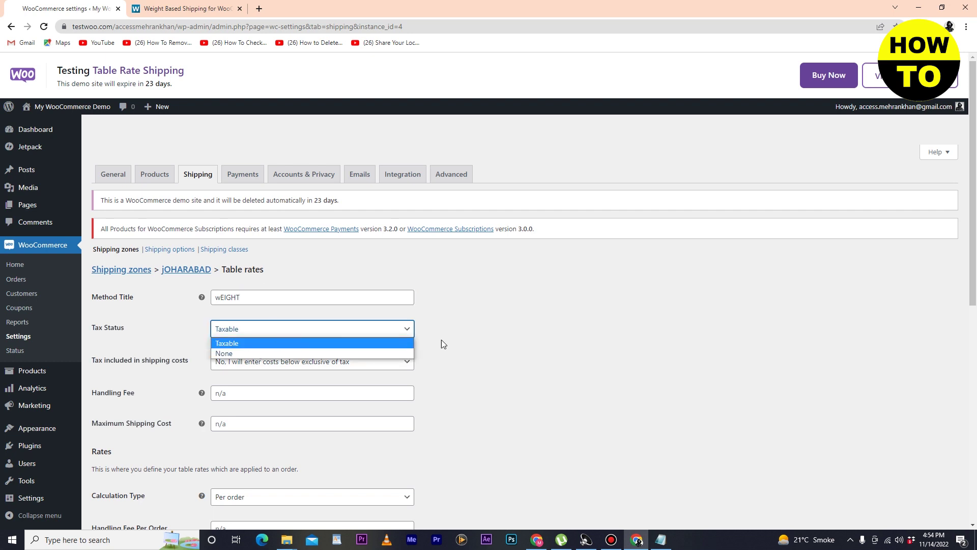
{"action": "left_click", "coordinate": [466, 332]}
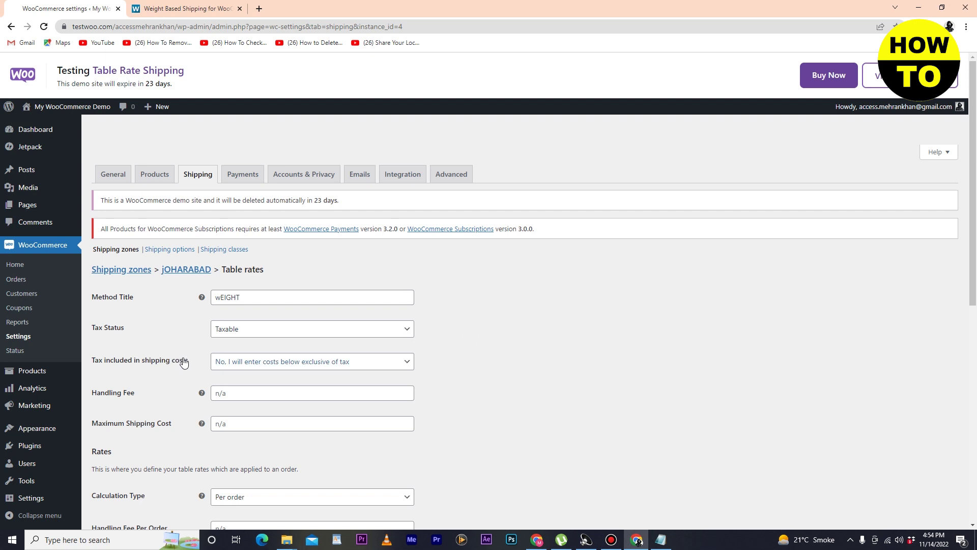
{"action": "left_click", "coordinate": [258, 363]}
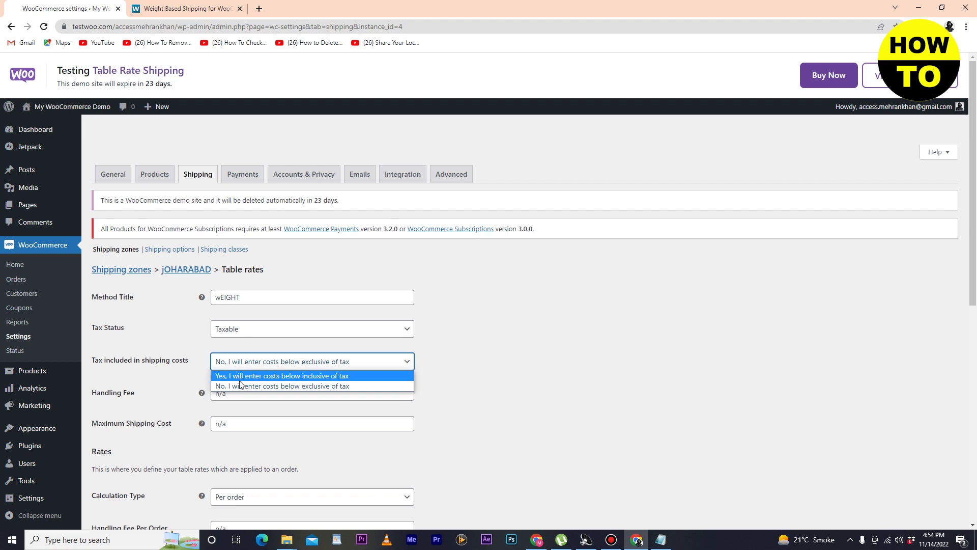
{"action": "left_click", "coordinate": [240, 387]}
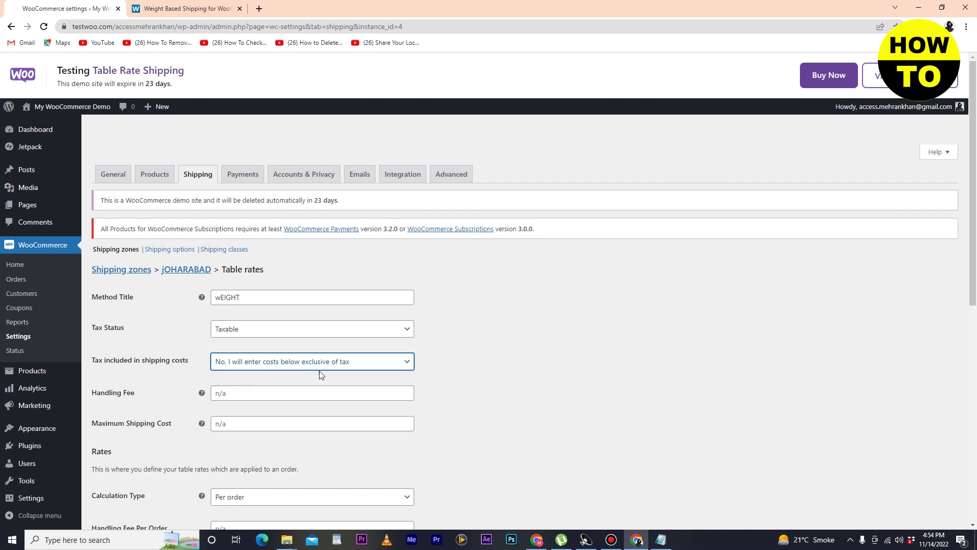
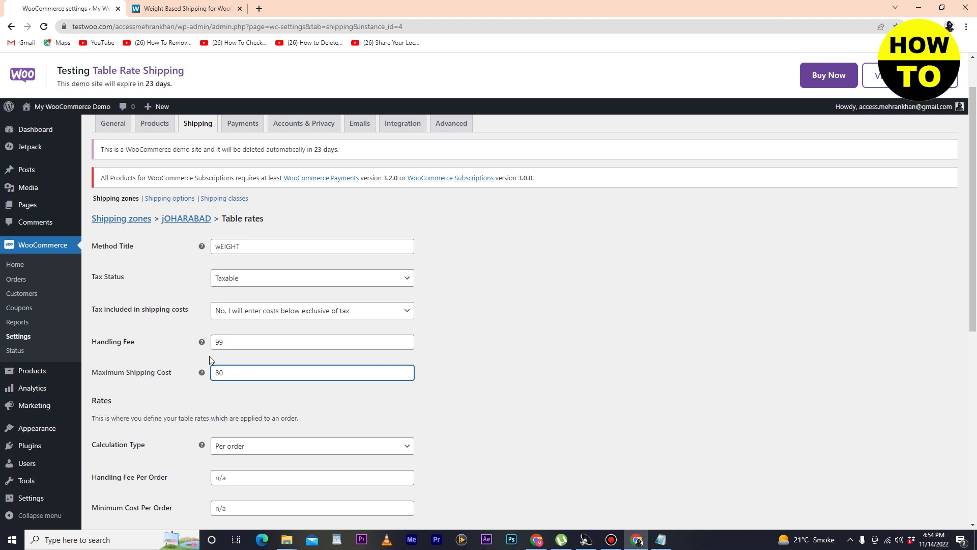
{"action": "left_click", "coordinate": [221, 342]}
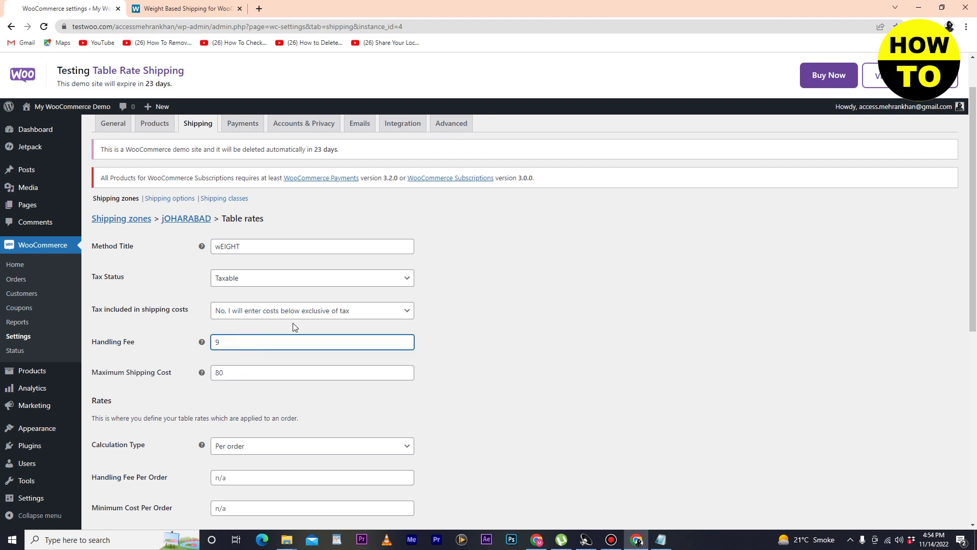
Keep the calculation type Per order and set the handling fee per order to 8, minimum cost to 6 and maximum cost to 8.
{"action": "scroll", "coordinate": [279, 359], "scroll_direction": "down", "scroll_amount": 2}
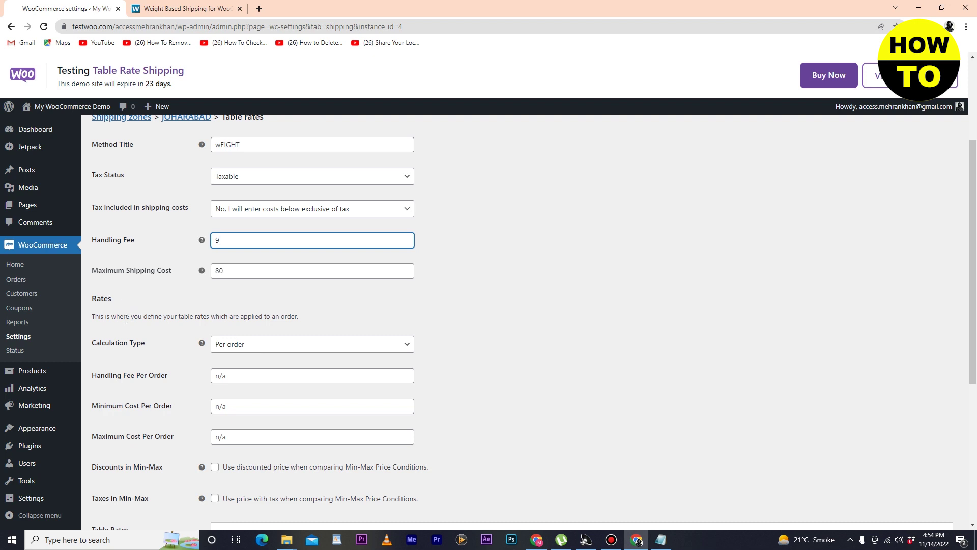
{"action": "left_click", "coordinate": [263, 346]}
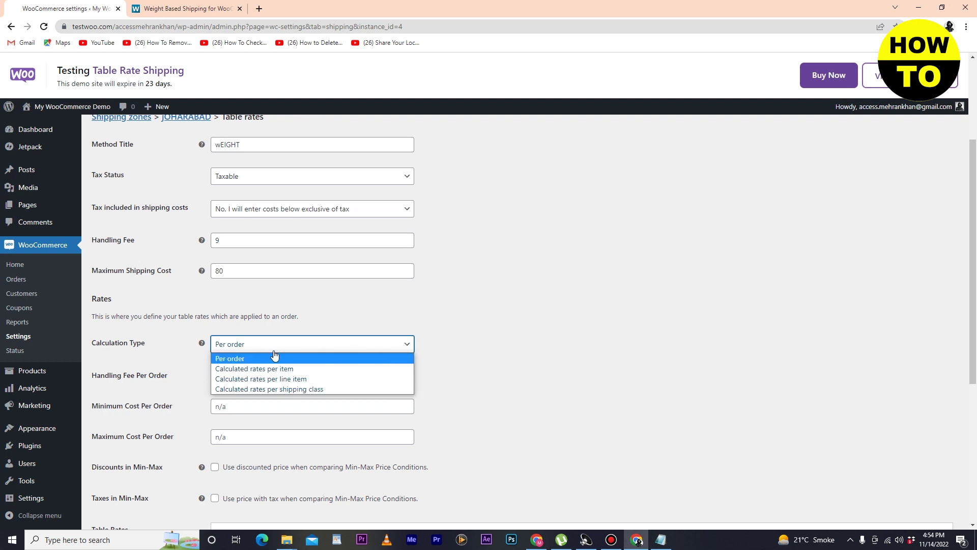
{"action": "left_click", "coordinate": [460, 358]}
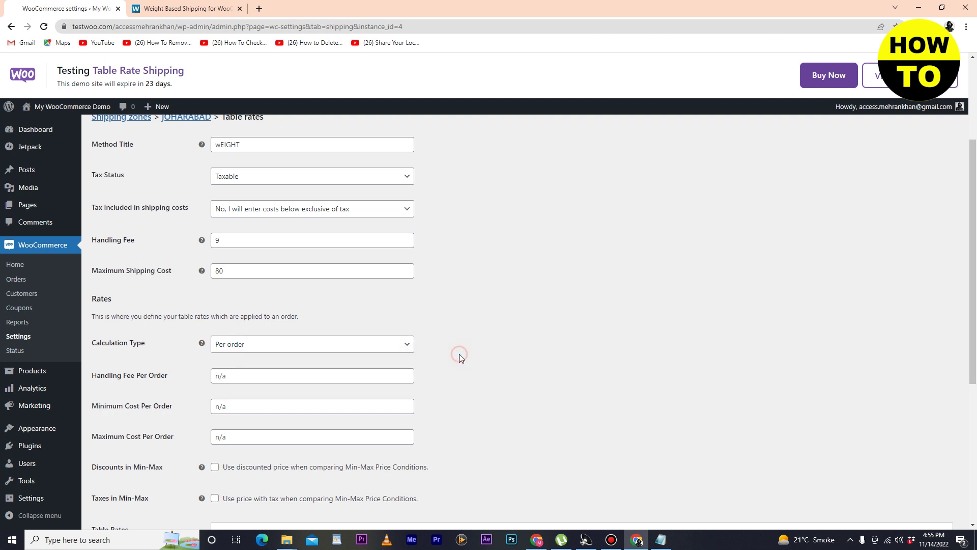
{"action": "left_click", "coordinate": [337, 373]}
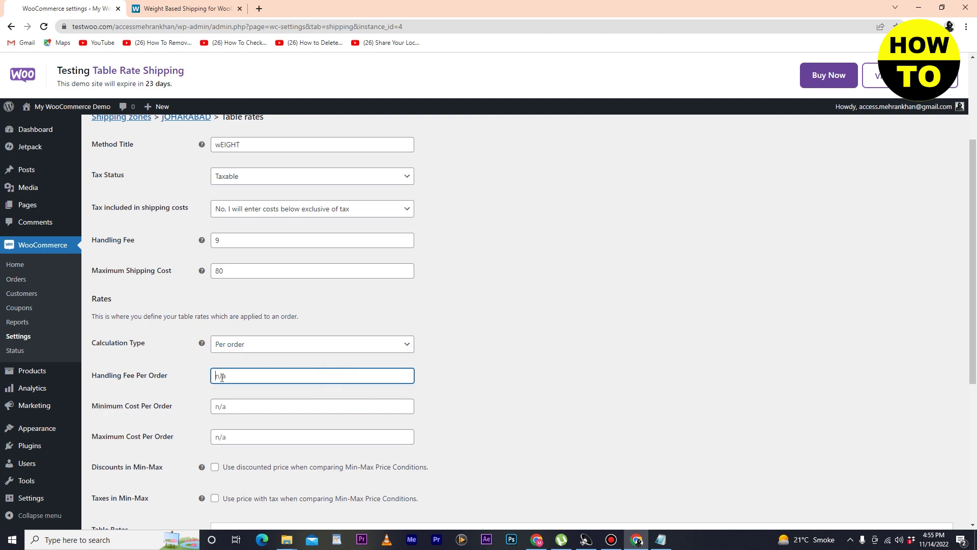
{"action": "type", "text": "8"}
{"action": "left_click", "coordinate": [246, 407]}
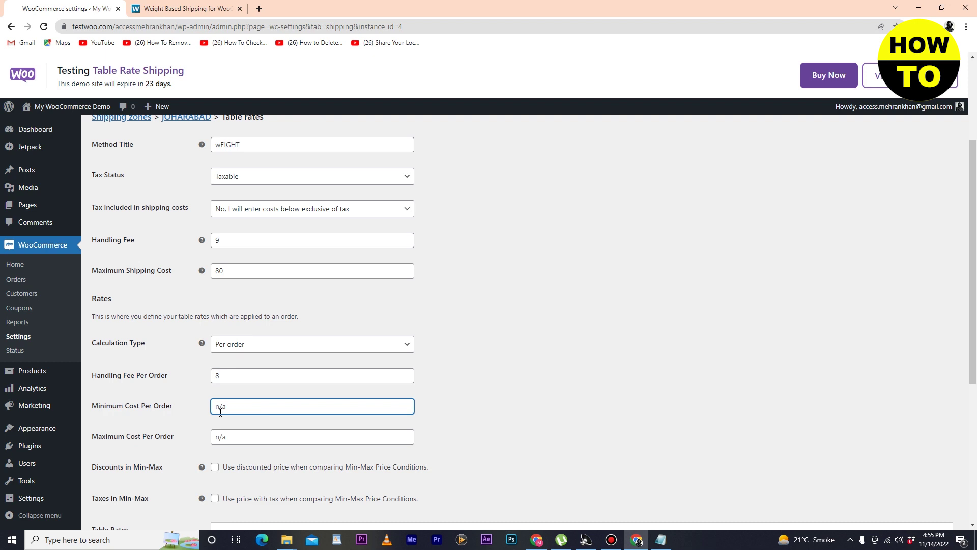
{"action": "type", "text": "6"}
{"action": "left_click", "coordinate": [246, 440]}
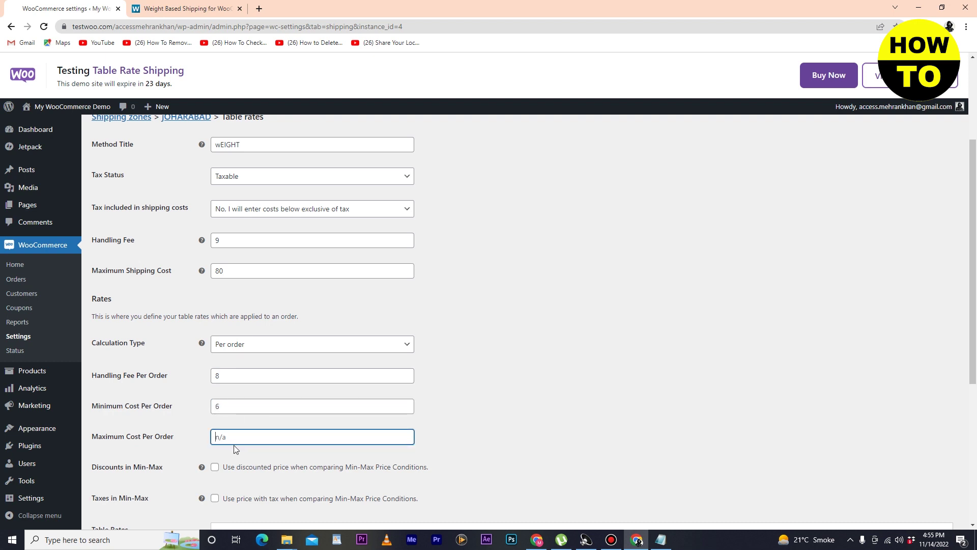
{"action": "scroll", "coordinate": [333, 402], "scroll_direction": "down", "scroll_amount": 2}
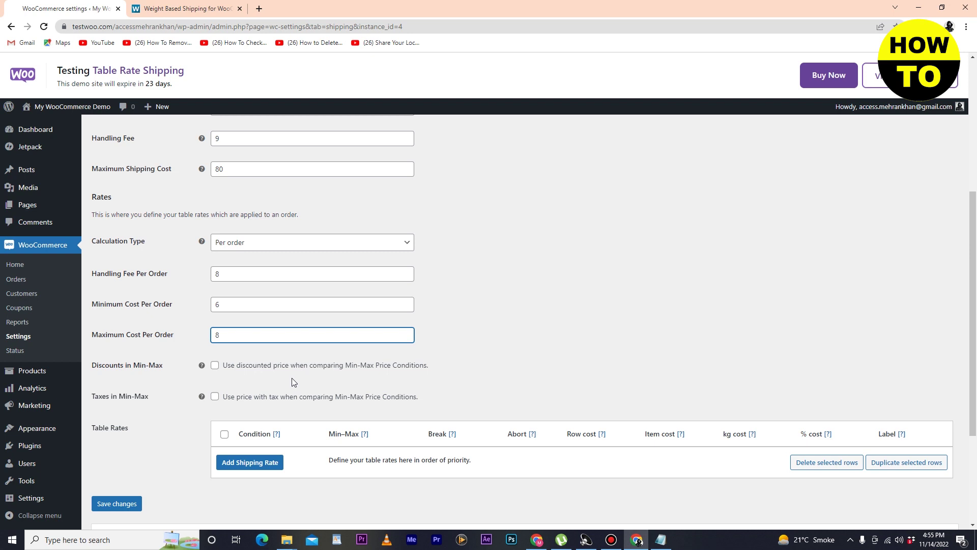
Add a shipping rate row with the Weight condition, a minimum of 8 and a maximum of 0.
{"action": "left_click", "coordinate": [250, 462]}
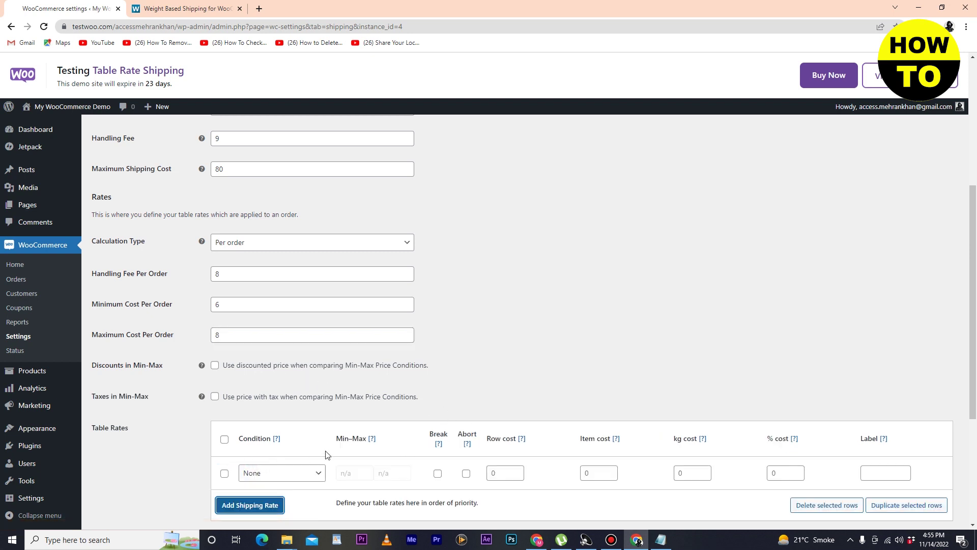
{"action": "scroll", "coordinate": [308, 468], "scroll_direction": "down", "scroll_amount": 1}
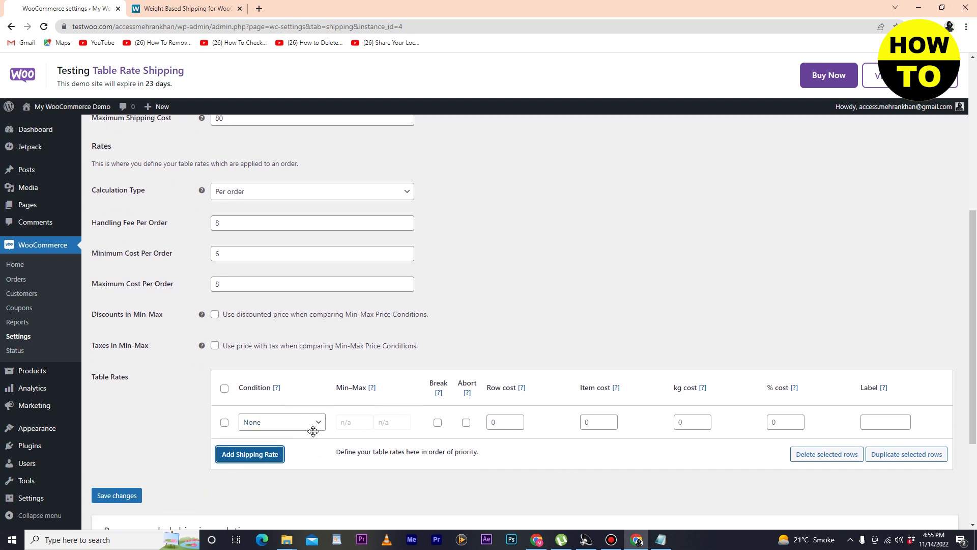
{"action": "left_click", "coordinate": [267, 423]}
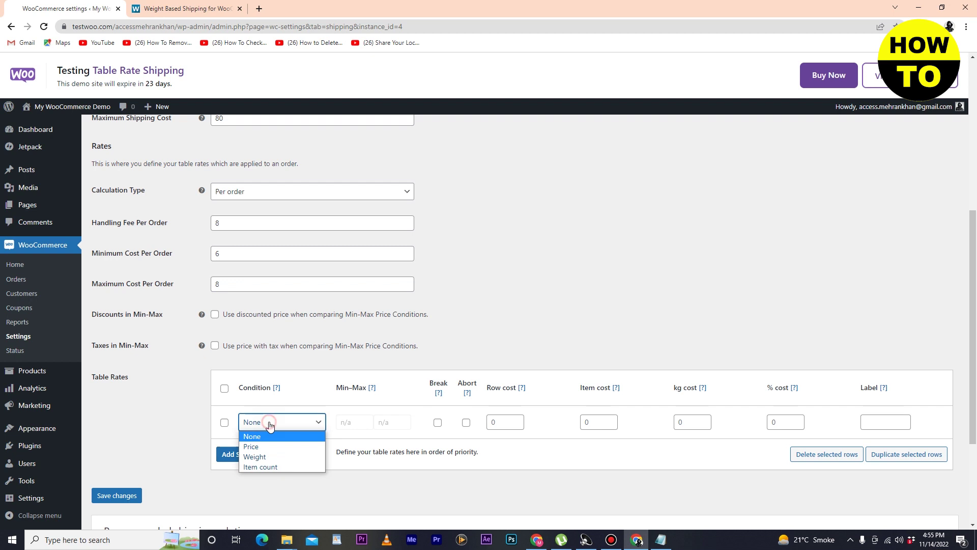
{"action": "left_click", "coordinate": [274, 456]}
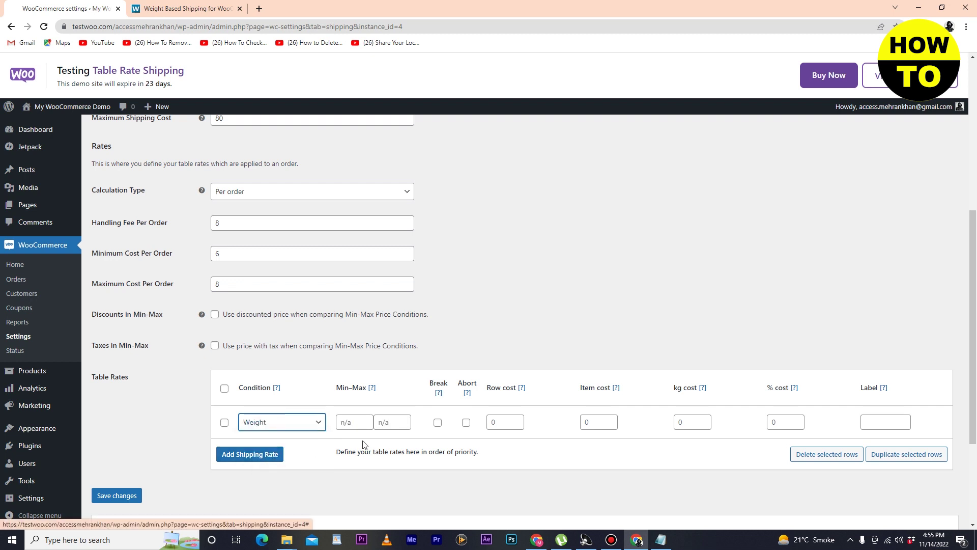
{"action": "left_click", "coordinate": [357, 425]}
{"action": "type", "text": "8"}
{"action": "left_click", "coordinate": [400, 423]}
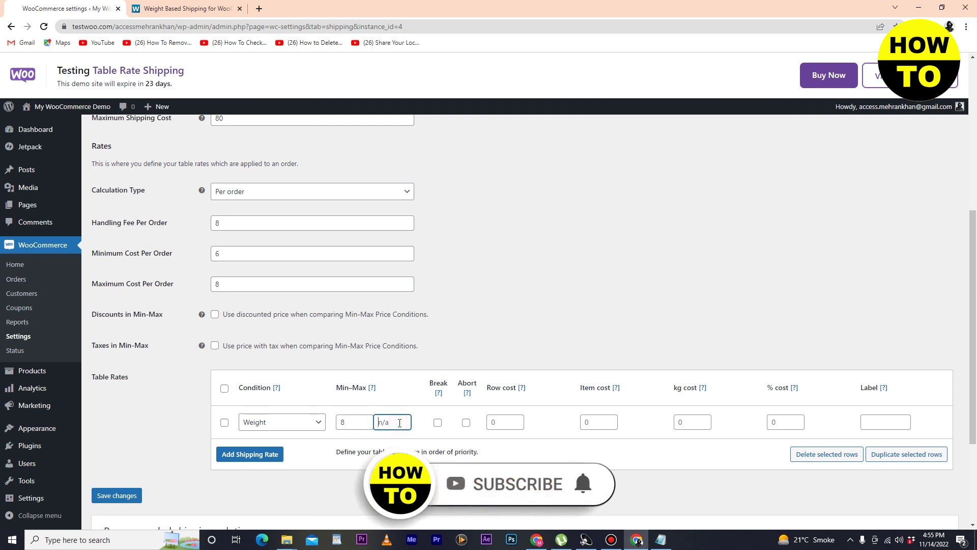
{"action": "type", "text": "0"}
Set the rate's row cost to 9, item cost to 9, kg cost to 8 and percentage cost to 0, leaving the label empty.
{"action": "left_click", "coordinate": [499, 421]}
{"action": "type", "text": "9"}
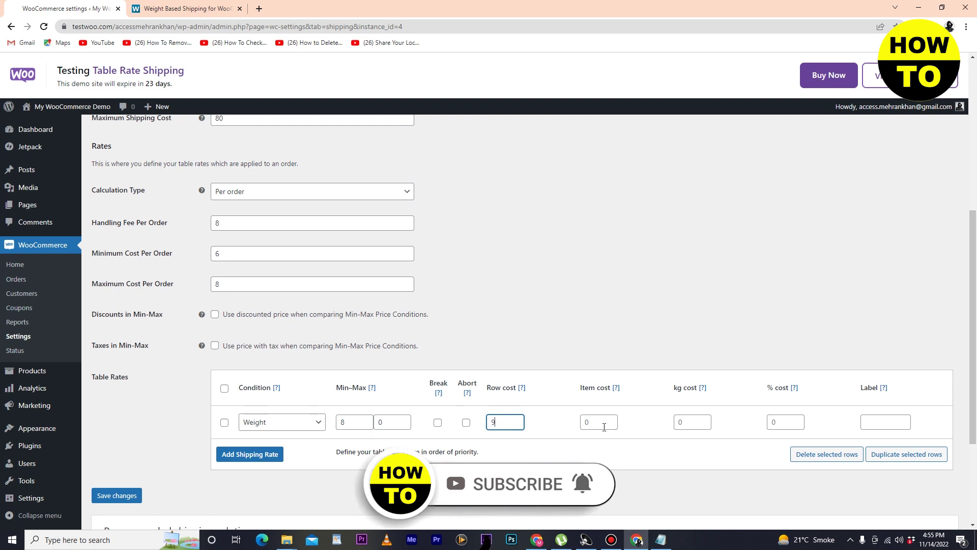
{"action": "left_click", "coordinate": [603, 426]}
{"action": "type", "text": "9"}
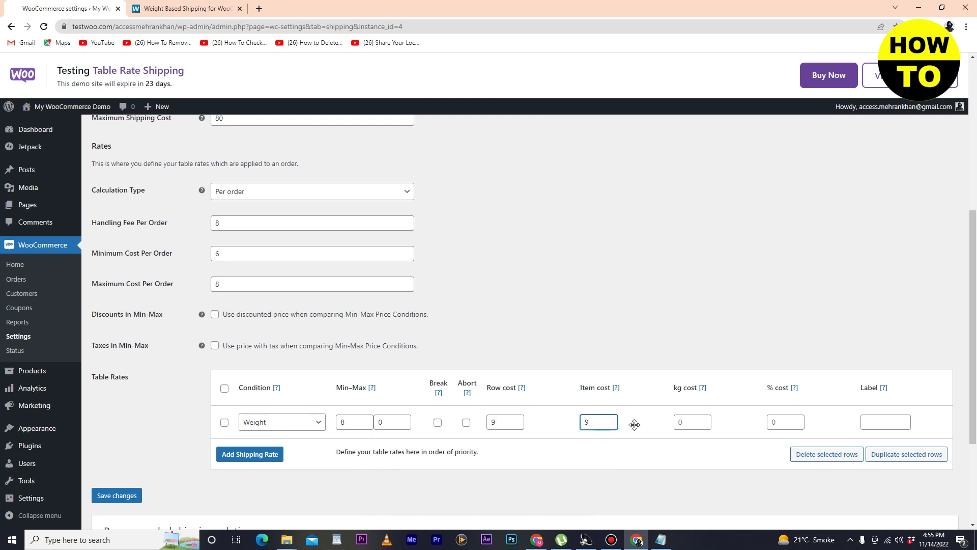
{"action": "left_click", "coordinate": [677, 420]}
{"action": "type", "text": "89"}
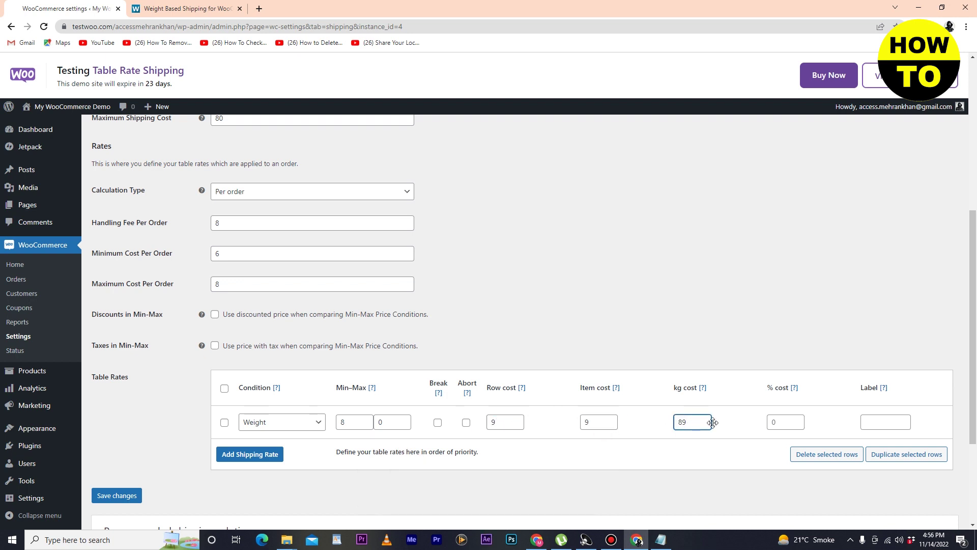
{"action": "left_click", "coordinate": [793, 424]}
{"action": "type", "text": "0"}
{"action": "left_click", "coordinate": [887, 423]}
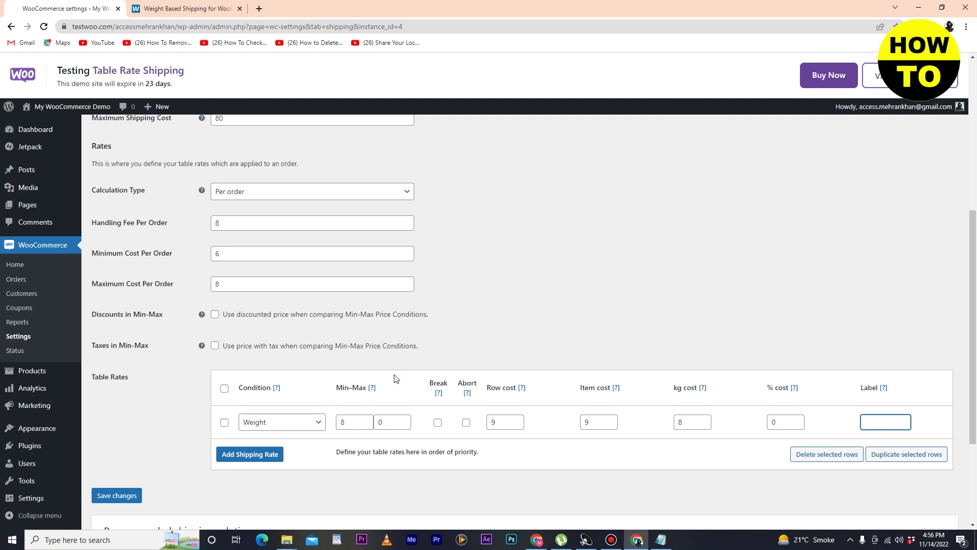
Try Price as the condition of the shipping rate row.
{"action": "left_click", "coordinate": [269, 422]}
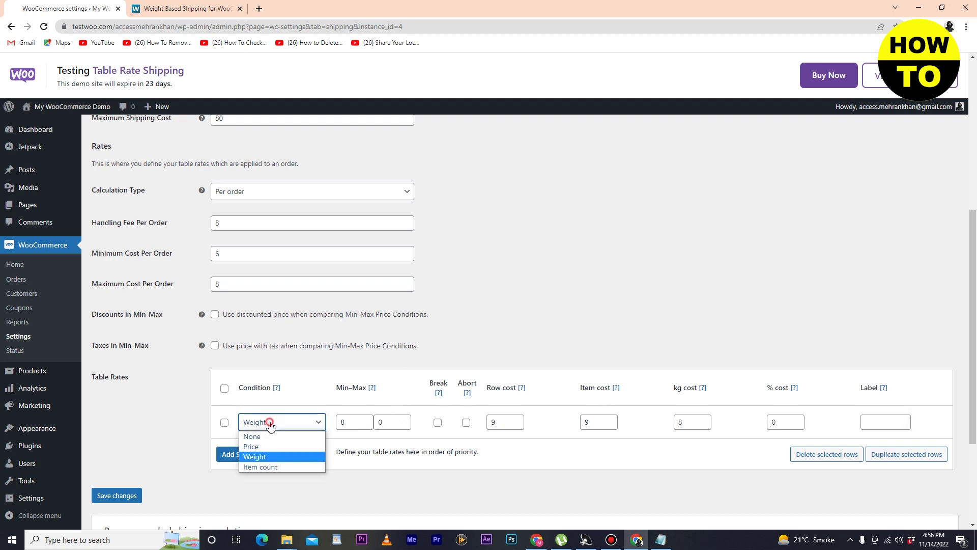
{"action": "left_click", "coordinate": [268, 422]}
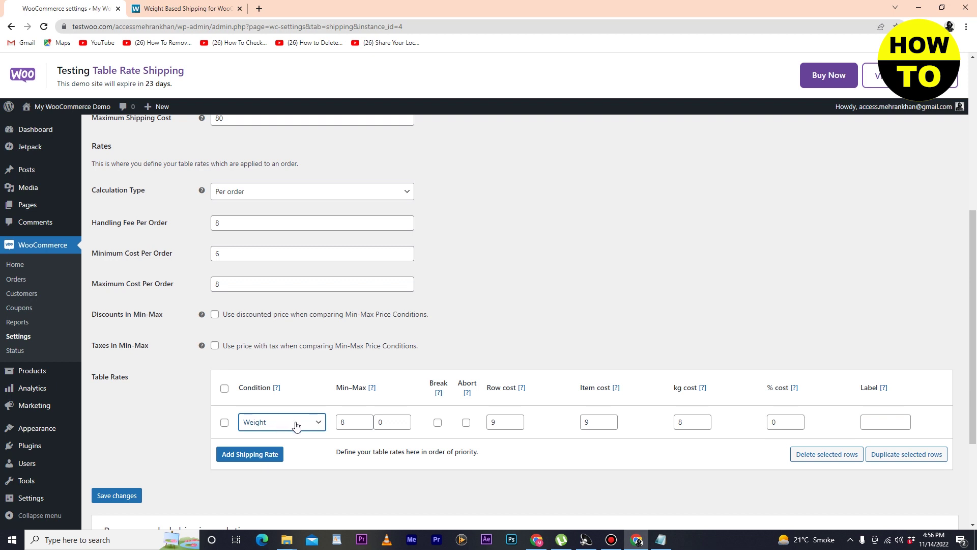
{"action": "left_click", "coordinate": [312, 425]}
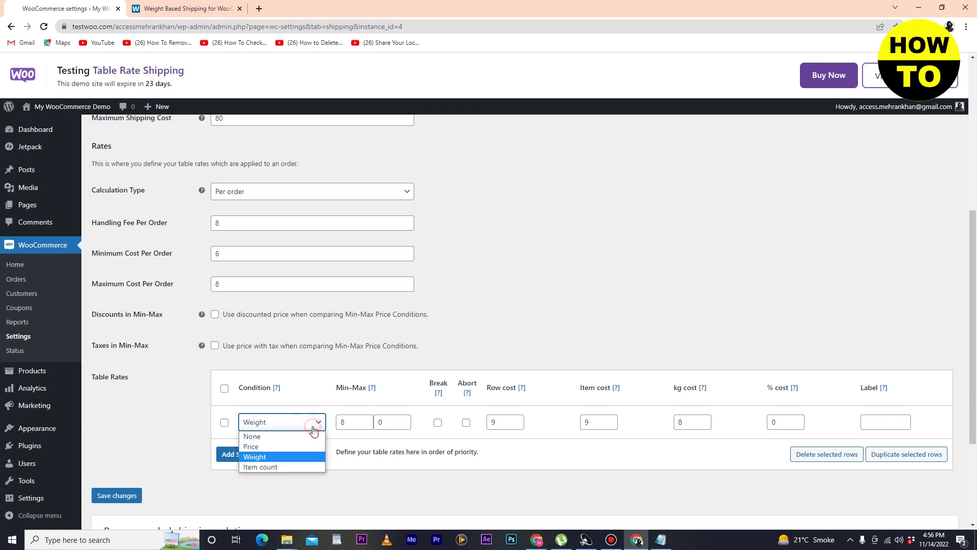
{"action": "left_click", "coordinate": [277, 451]}
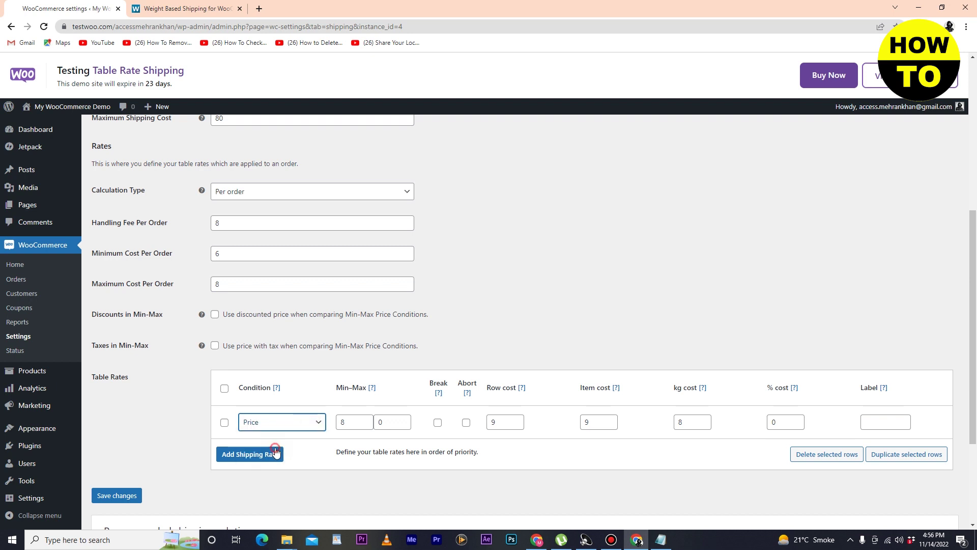
{"action": "double_click", "coordinate": [359, 421]}
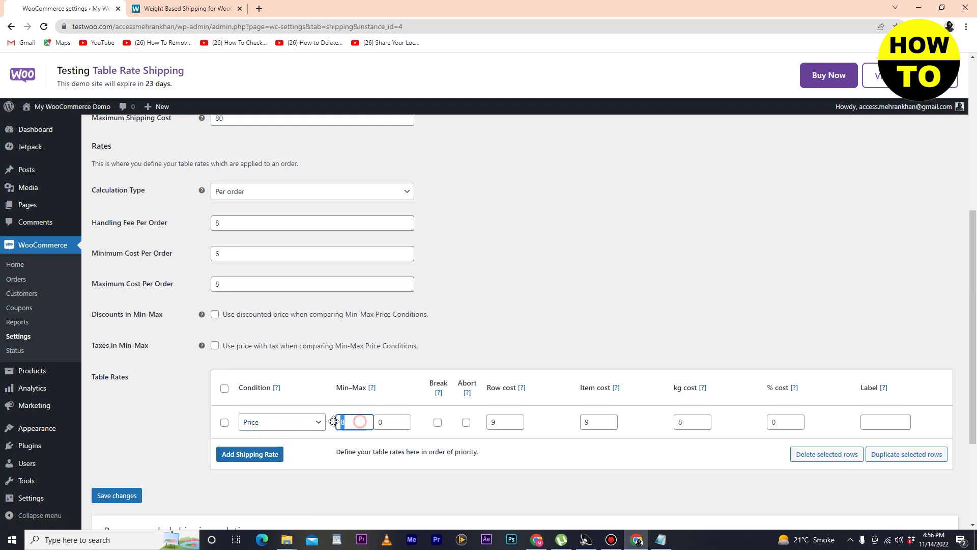
Set the shipping rate row's condition to Item count, keeping its existing minimum and maximum.
{"action": "left_click", "coordinate": [306, 424]}
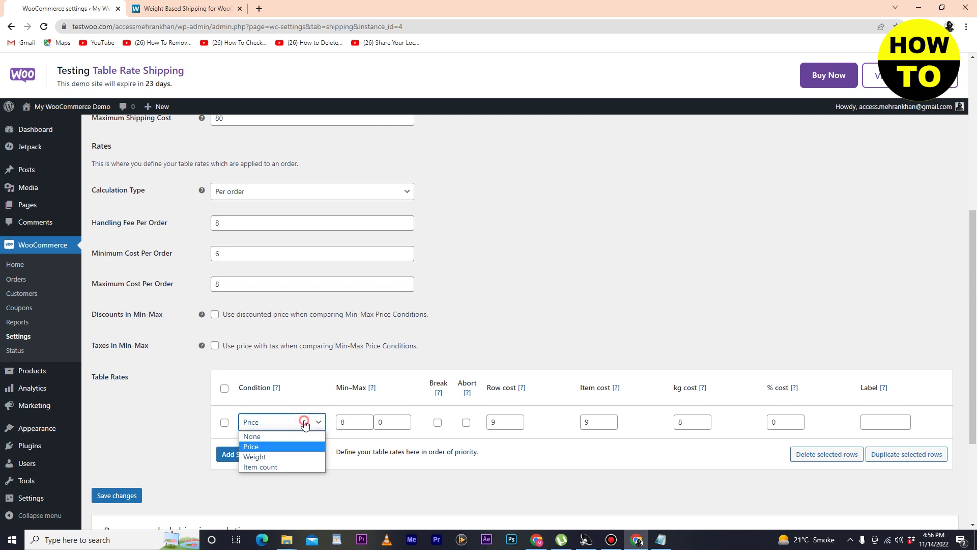
{"action": "left_click", "coordinate": [285, 466]}
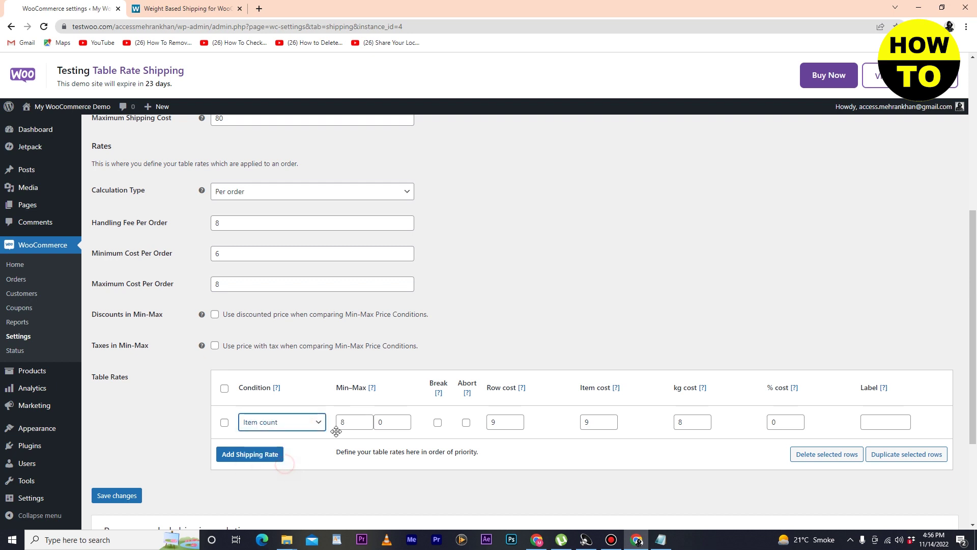
{"action": "left_click", "coordinate": [339, 424]}
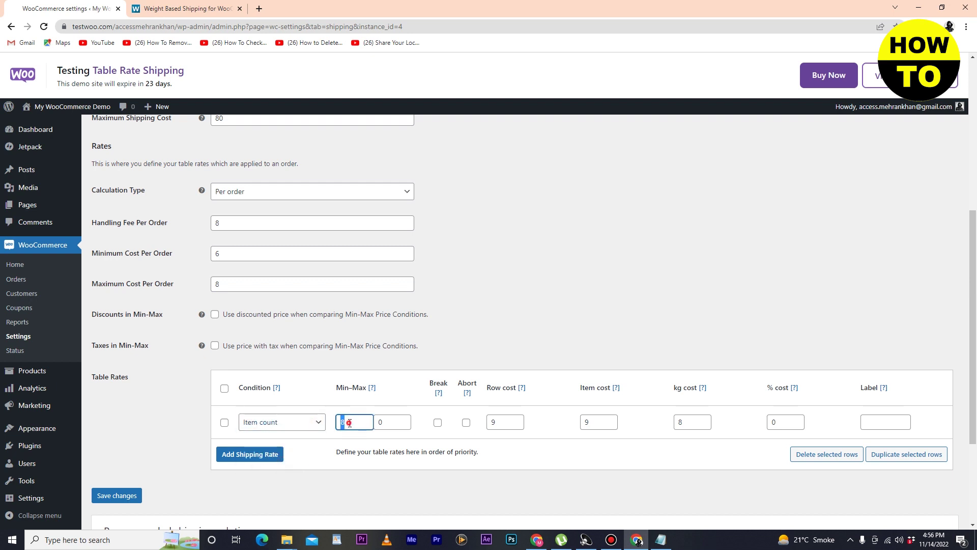
{"action": "left_click", "coordinate": [301, 426]}
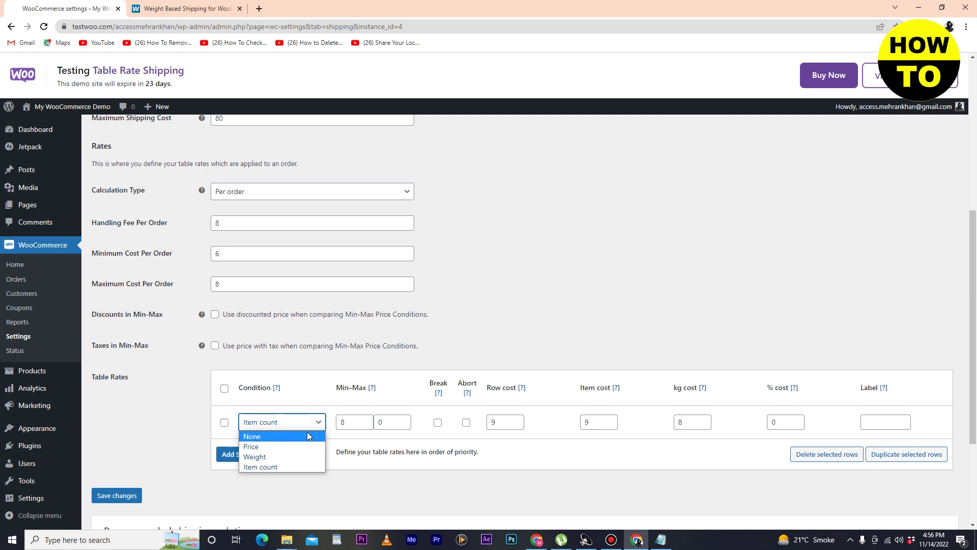
{"action": "left_click", "coordinate": [375, 468]}
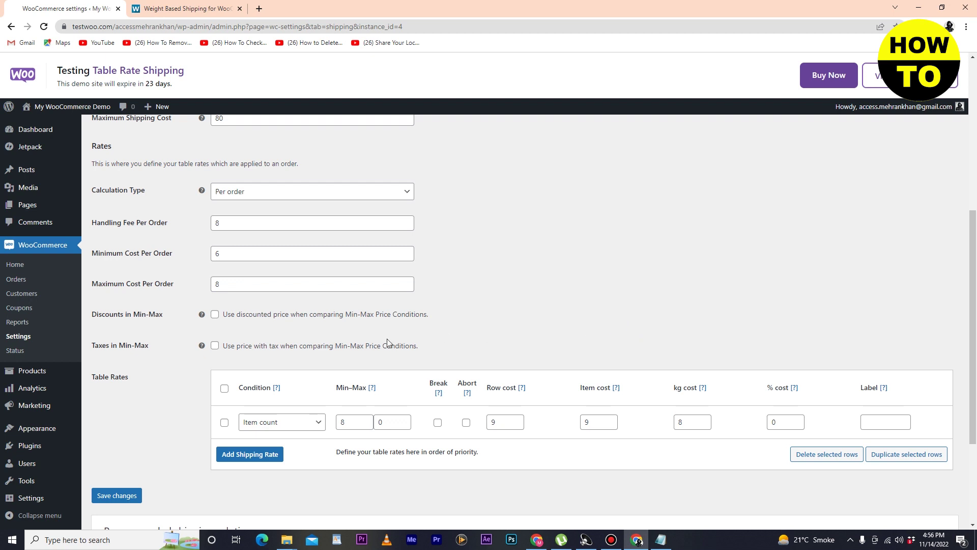
Save the changes to the table rates method.
{"action": "scroll", "coordinate": [392, 345], "scroll_direction": "down", "scroll_amount": 2}
{"action": "scroll", "coordinate": [255, 382], "scroll_direction": "up", "scroll_amount": 2}
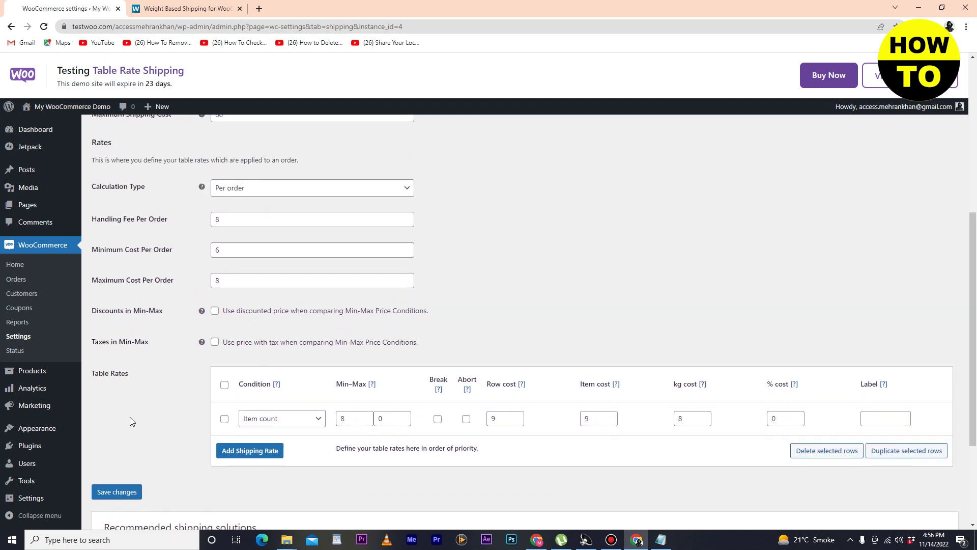
{"action": "left_click", "coordinate": [125, 497]}
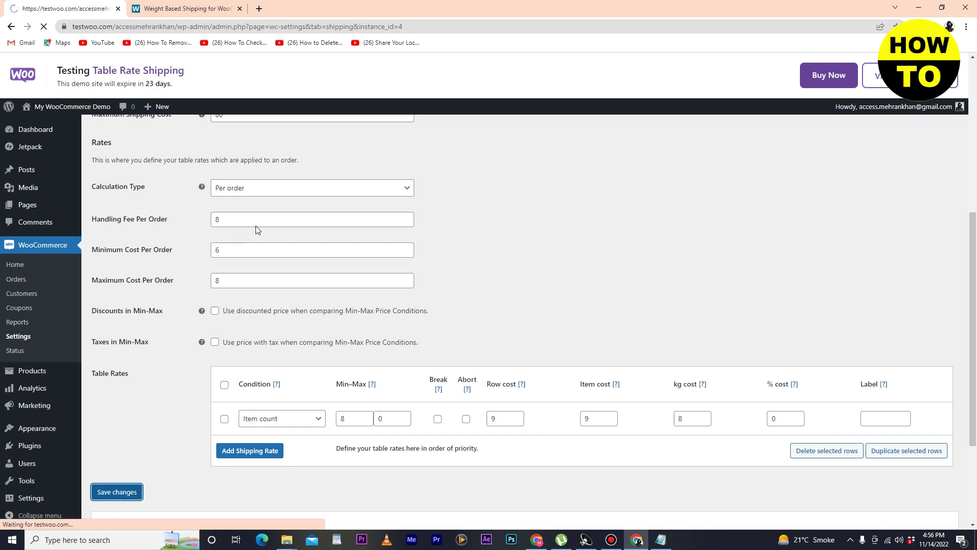